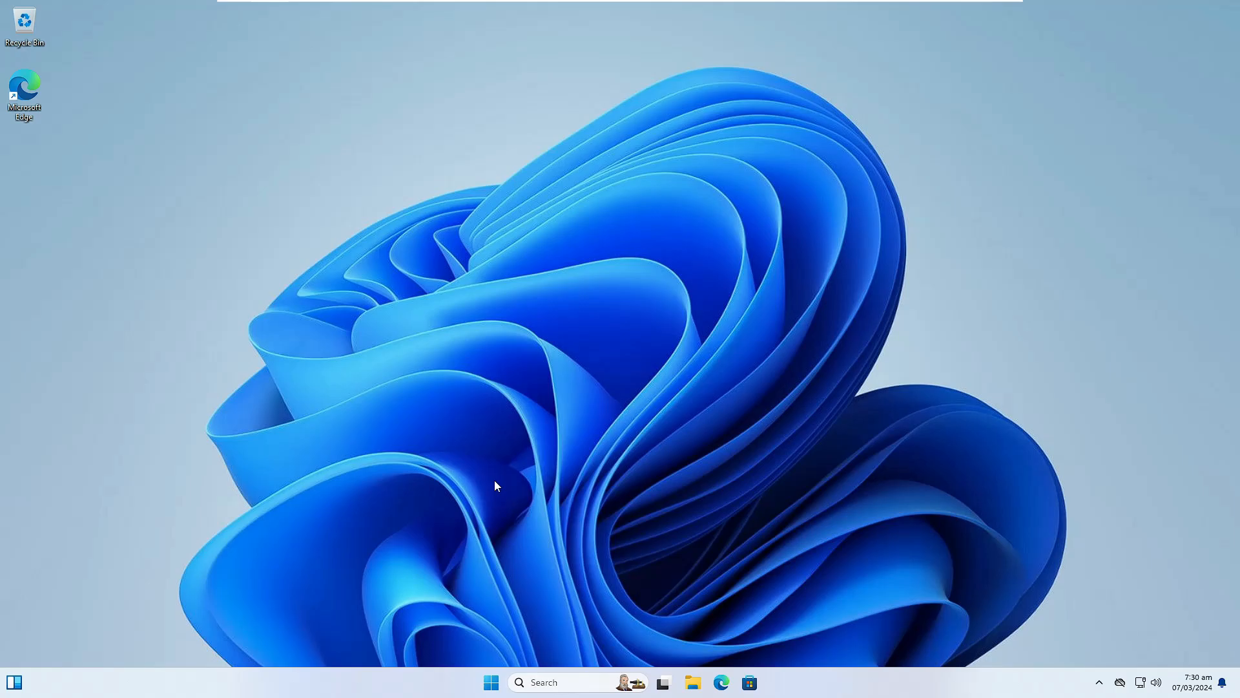
Uninstall Clipchamp – Video Editor from the Start menu's full app list and confirm the removal
click(491, 684)
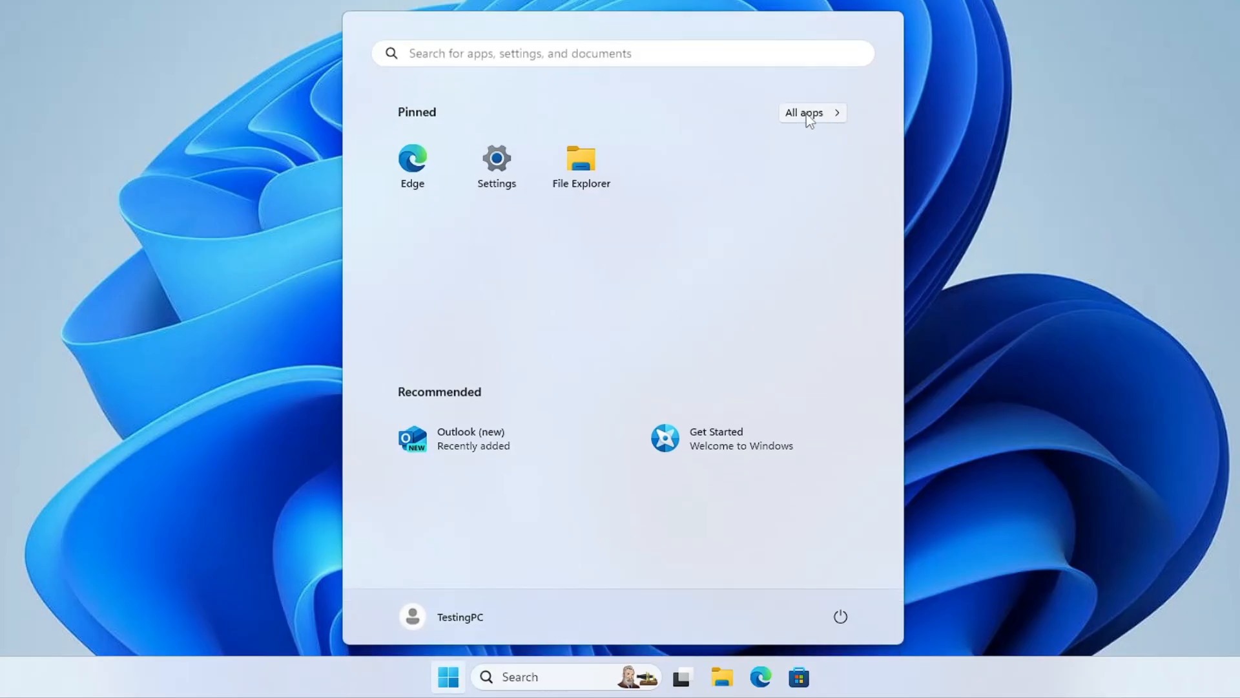
click(806, 114)
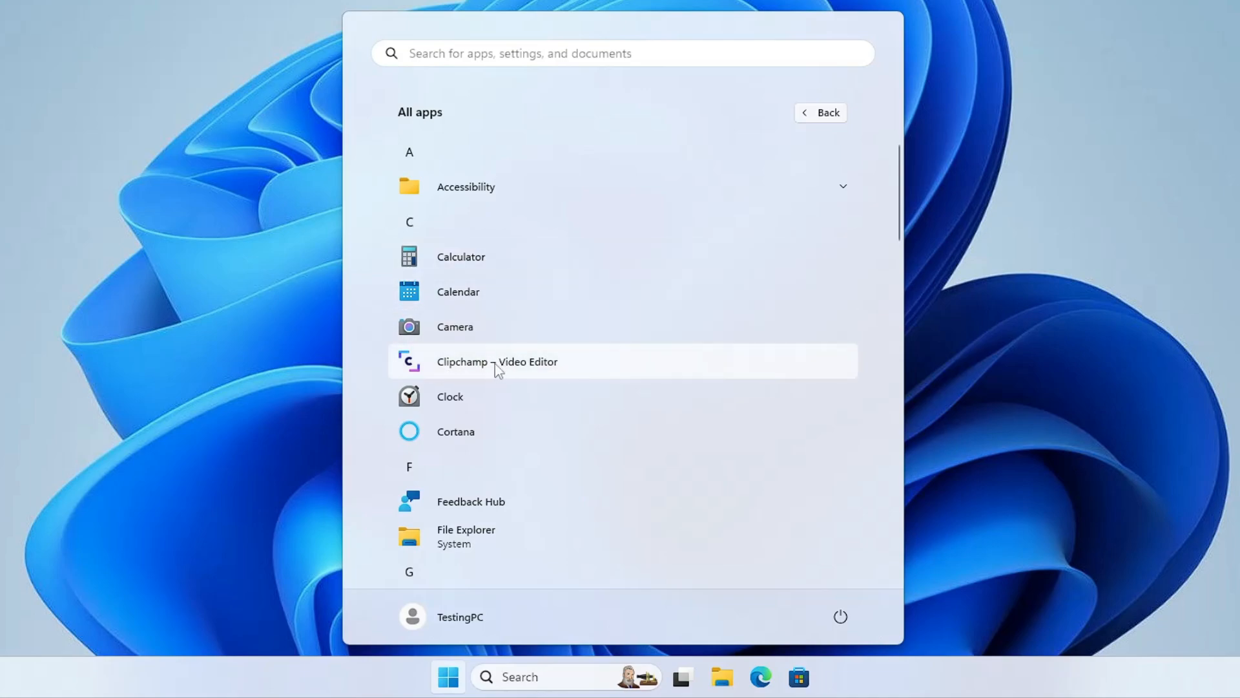
right_click(515, 362)
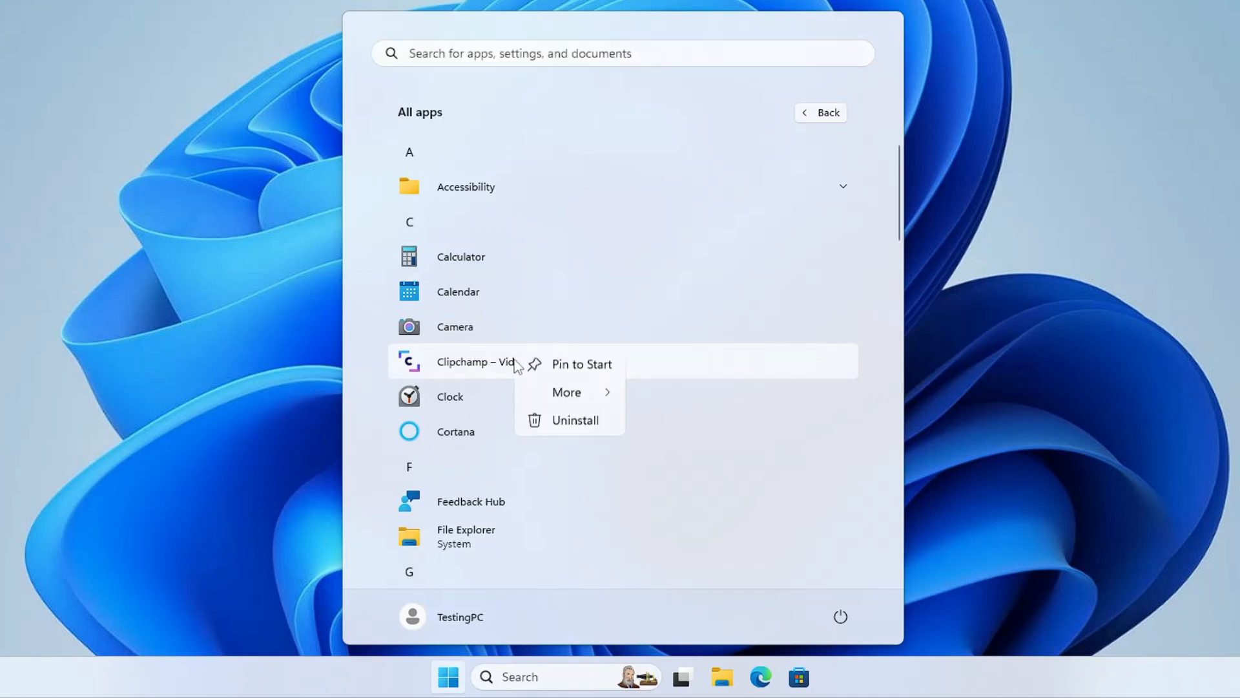
click(582, 430)
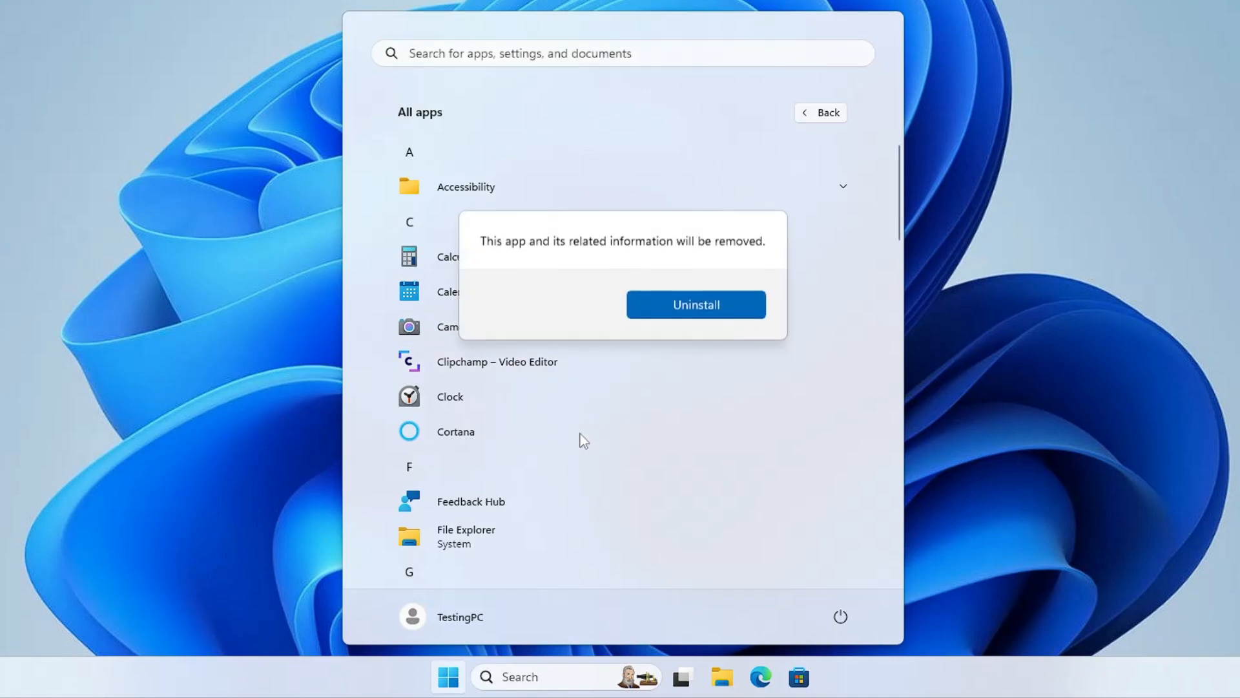
click(680, 304)
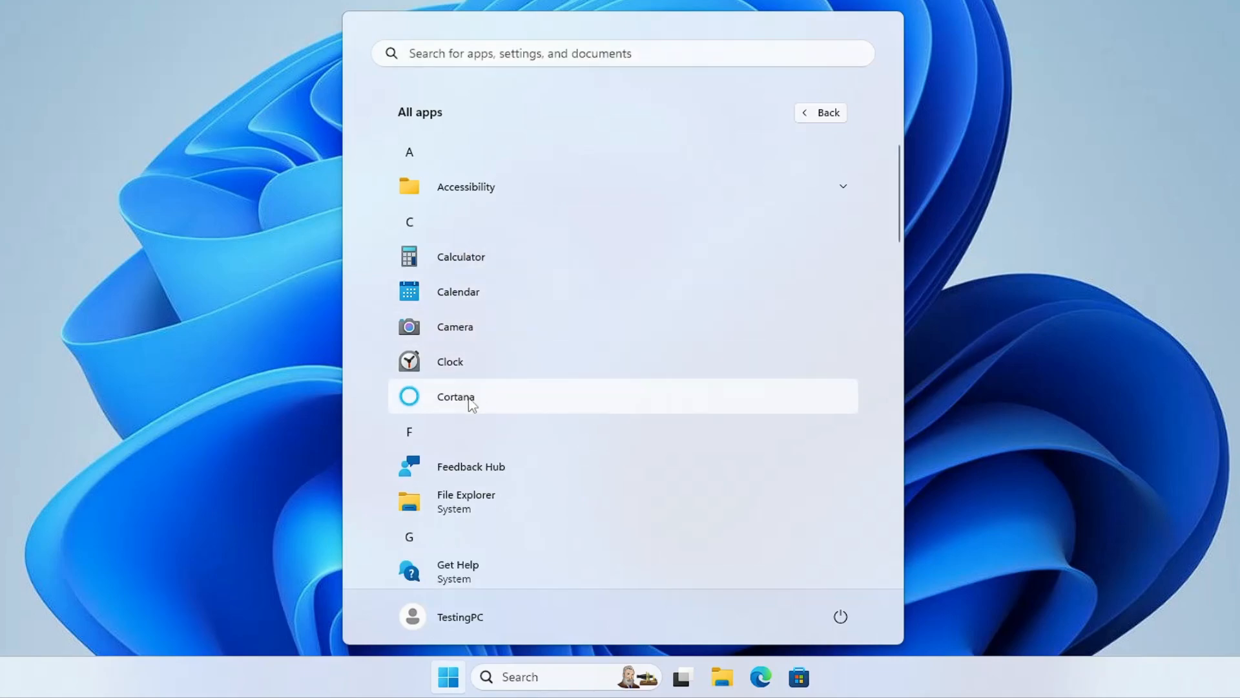
Uninstall the Cortana app from the full app list and confirm the removal
right_click(481, 399)
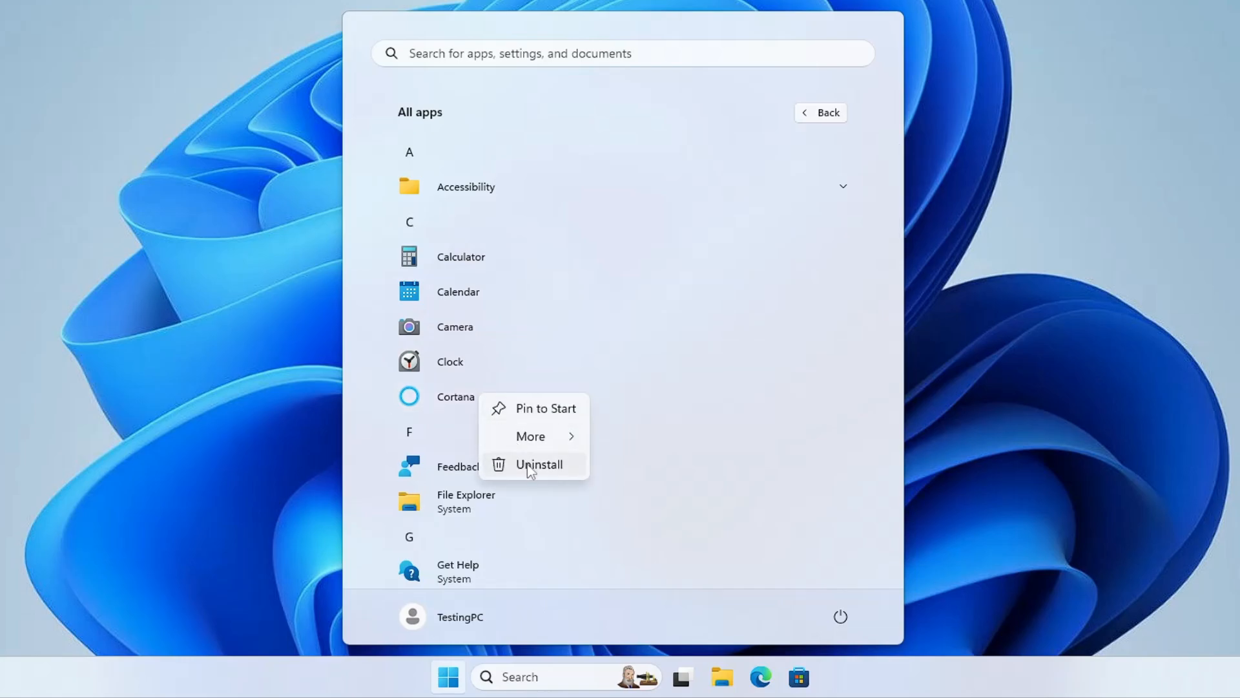
click(533, 464)
click(689, 334)
Check whether Maps, Microsoft To Do and Microsoft Edge in the full app list offer an uninstall option
scroll(626, 336, down, 5)
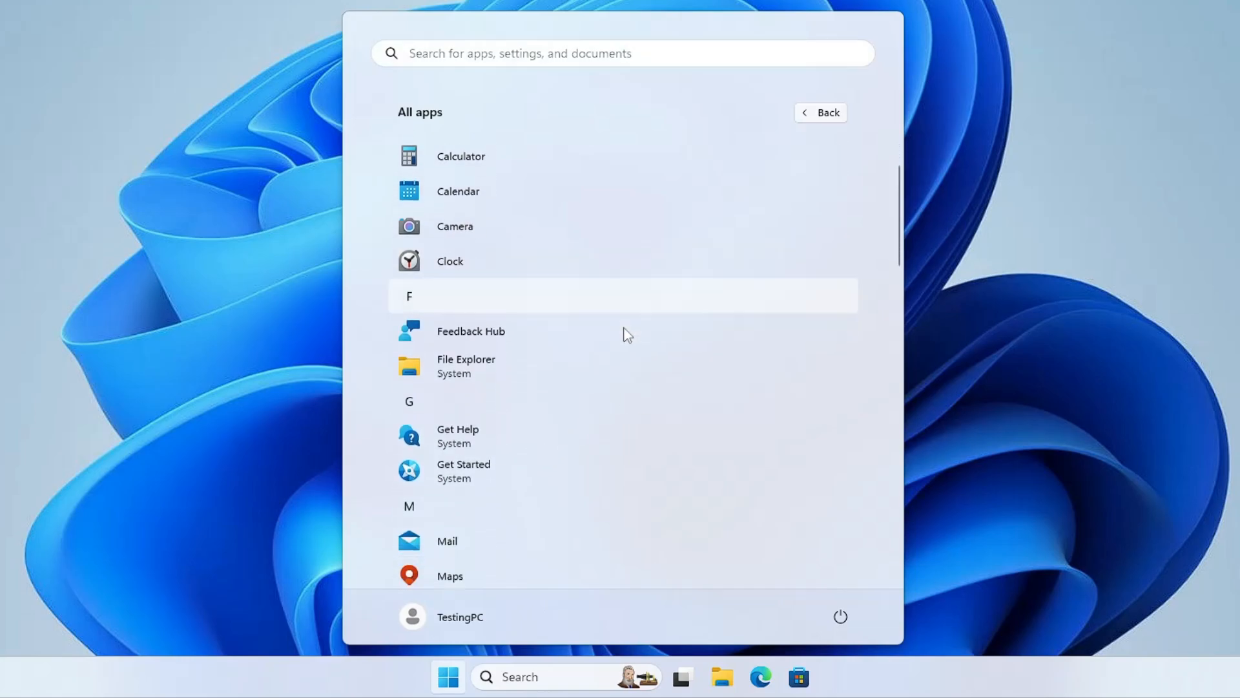
right_click(529, 343)
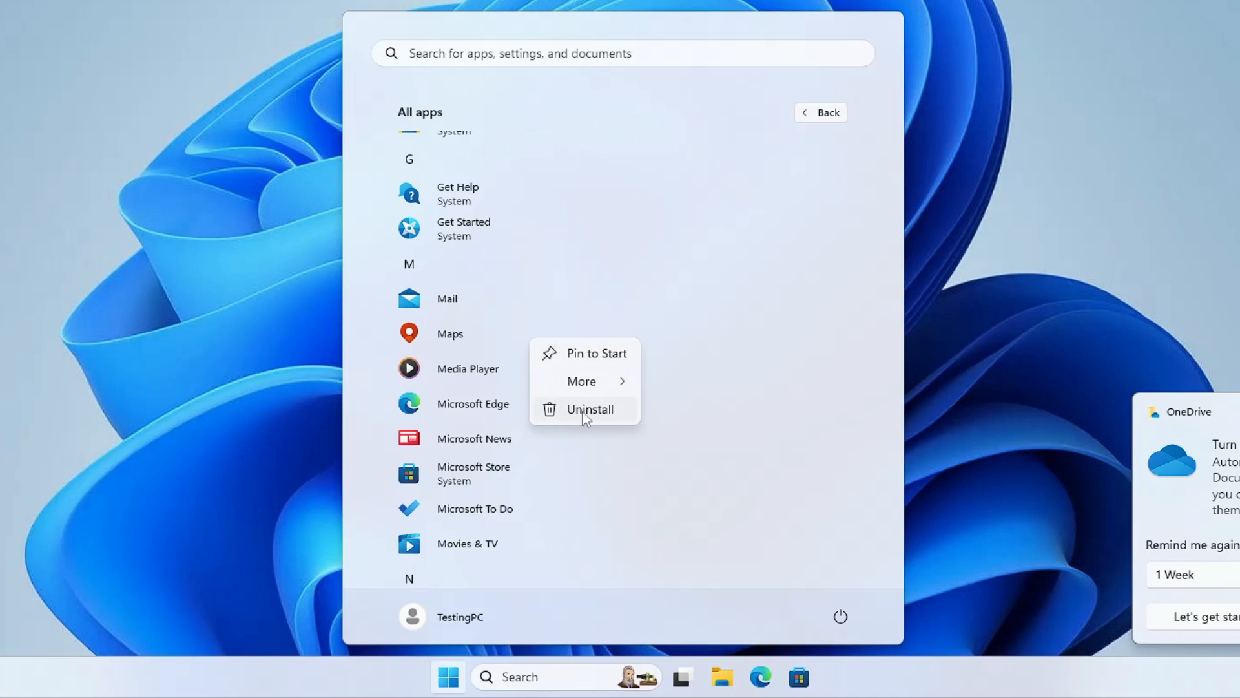
click(509, 332)
scroll(513, 397, down, 1)
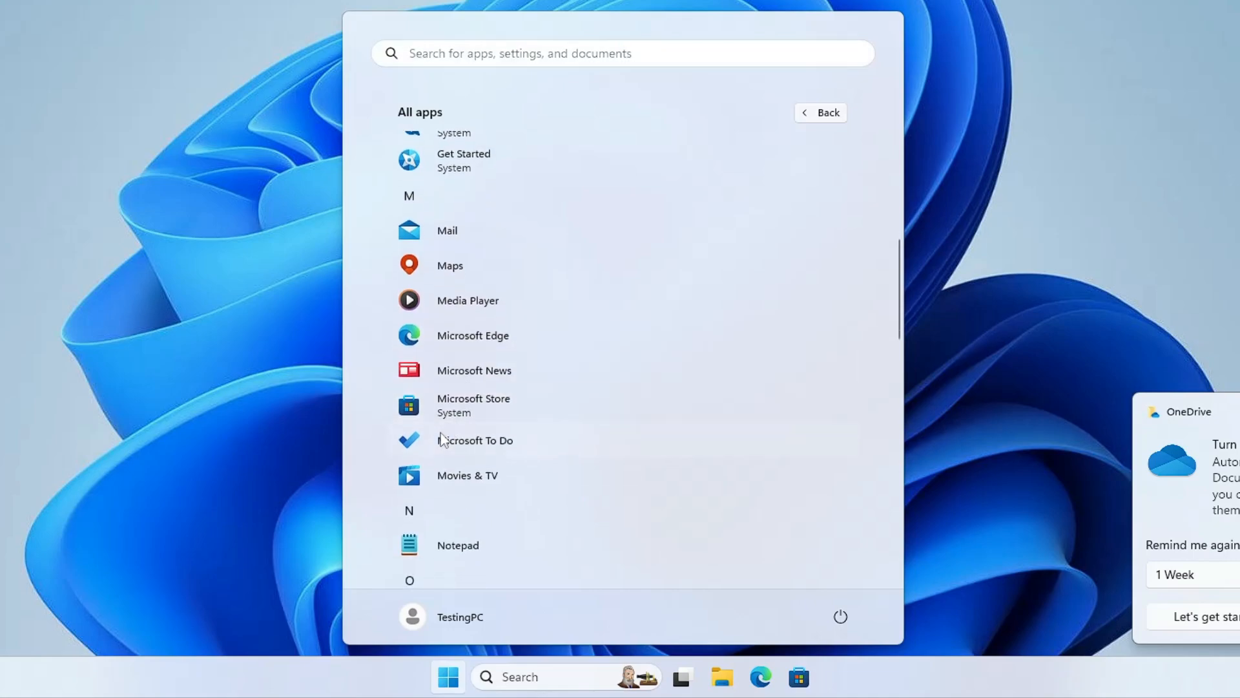
right_click(497, 441)
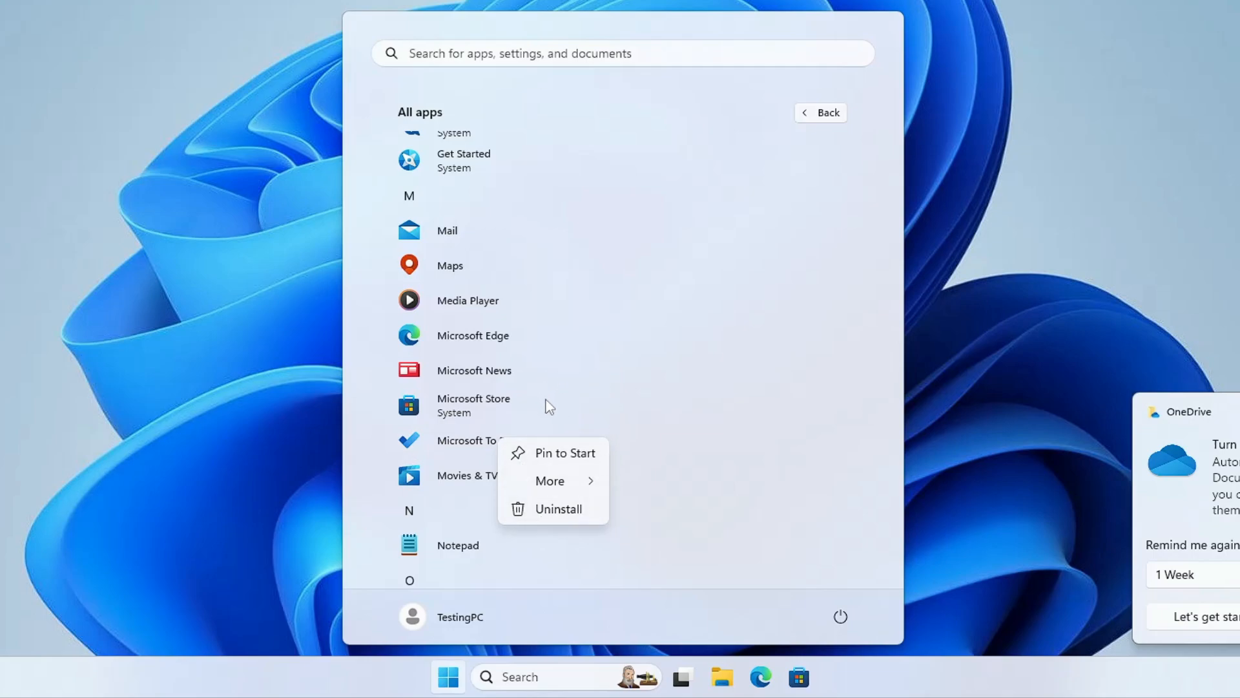
click(569, 371)
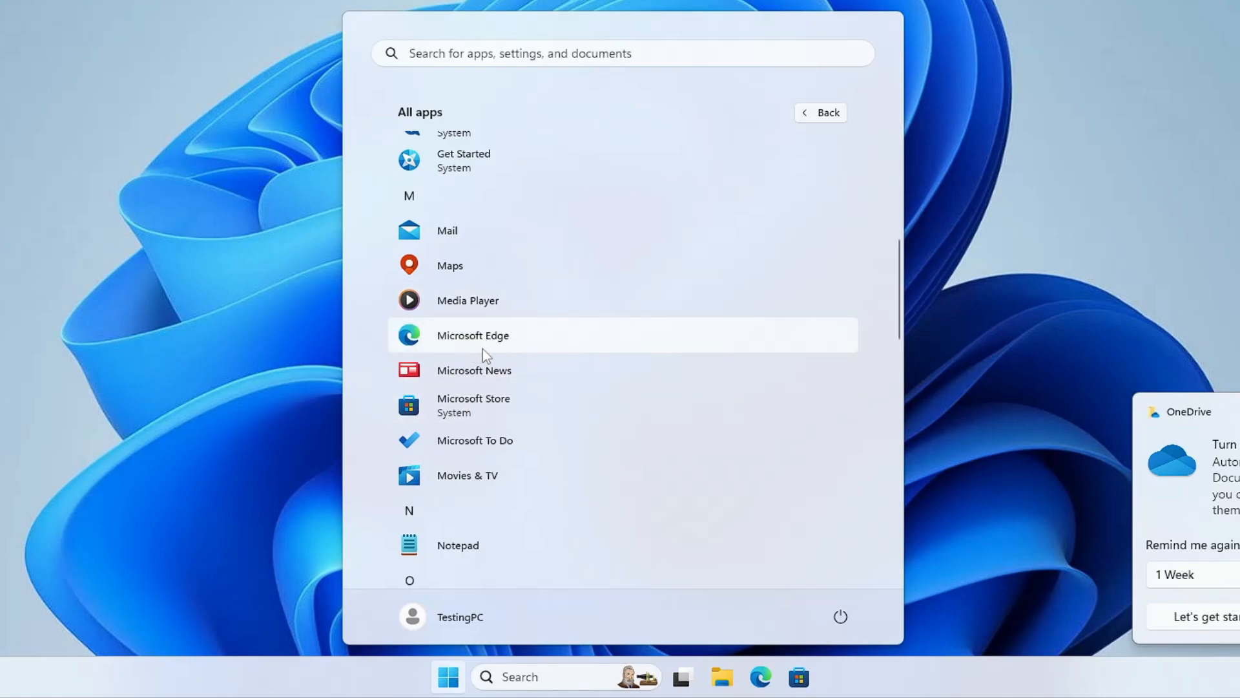
scroll(482, 348, up, 1)
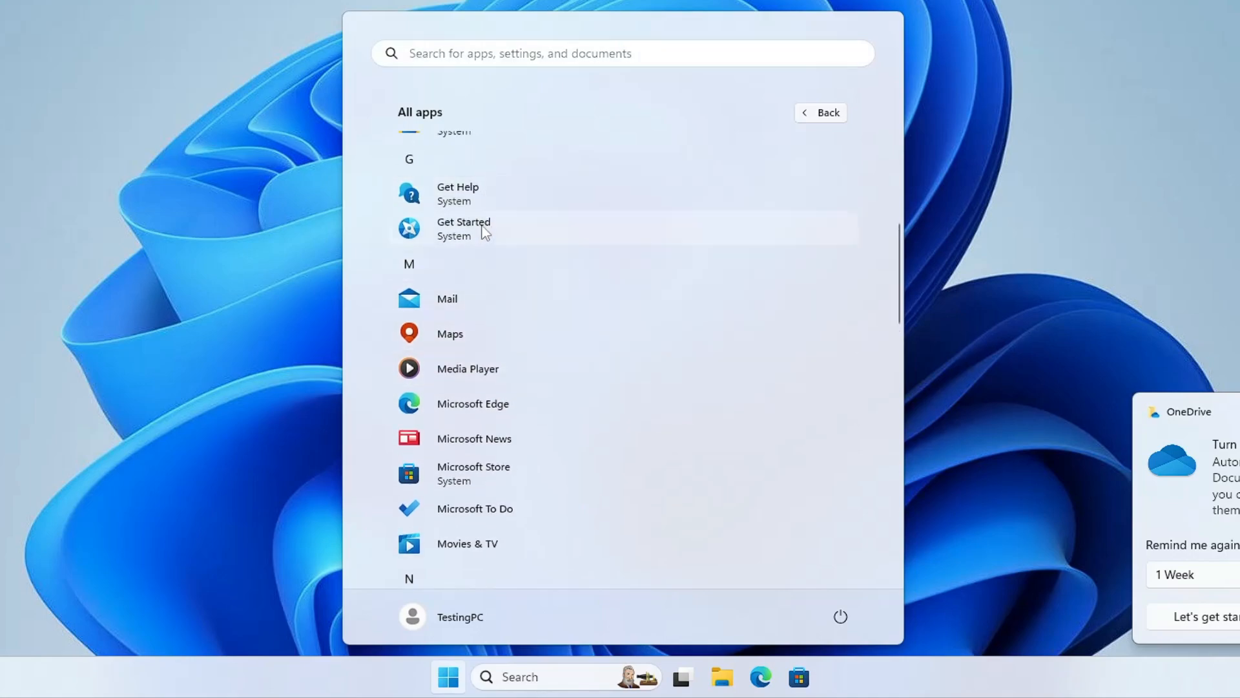
right_click(489, 405)
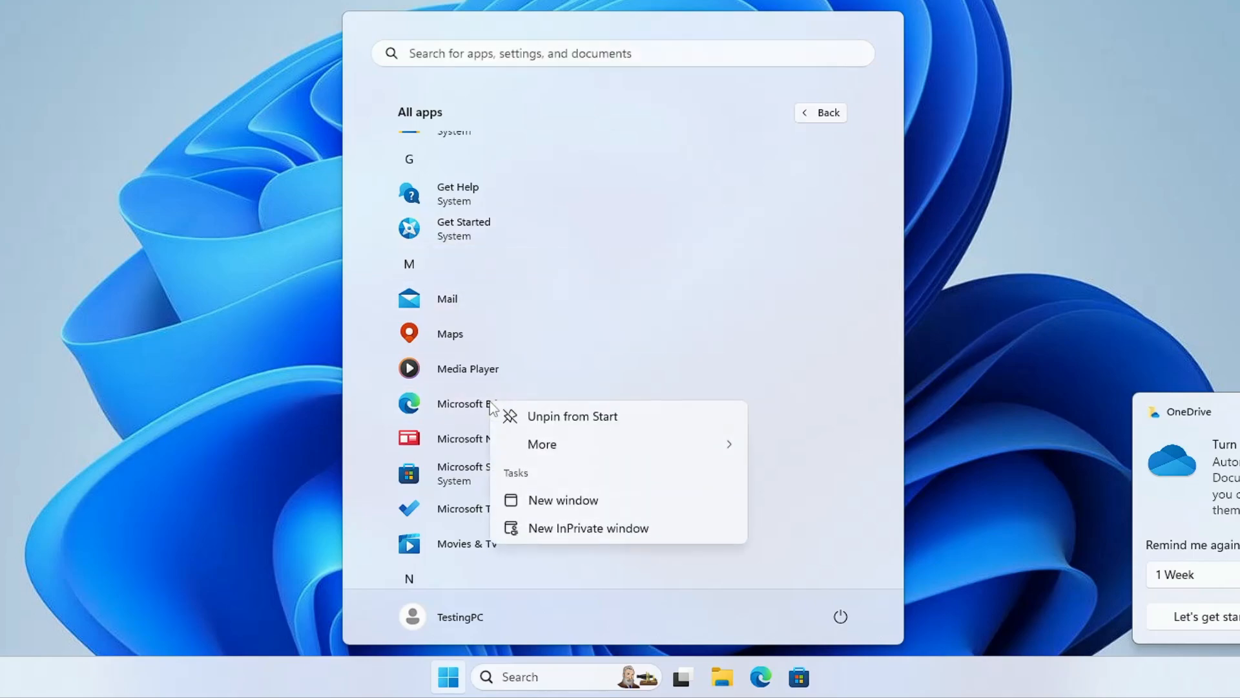
click(559, 416)
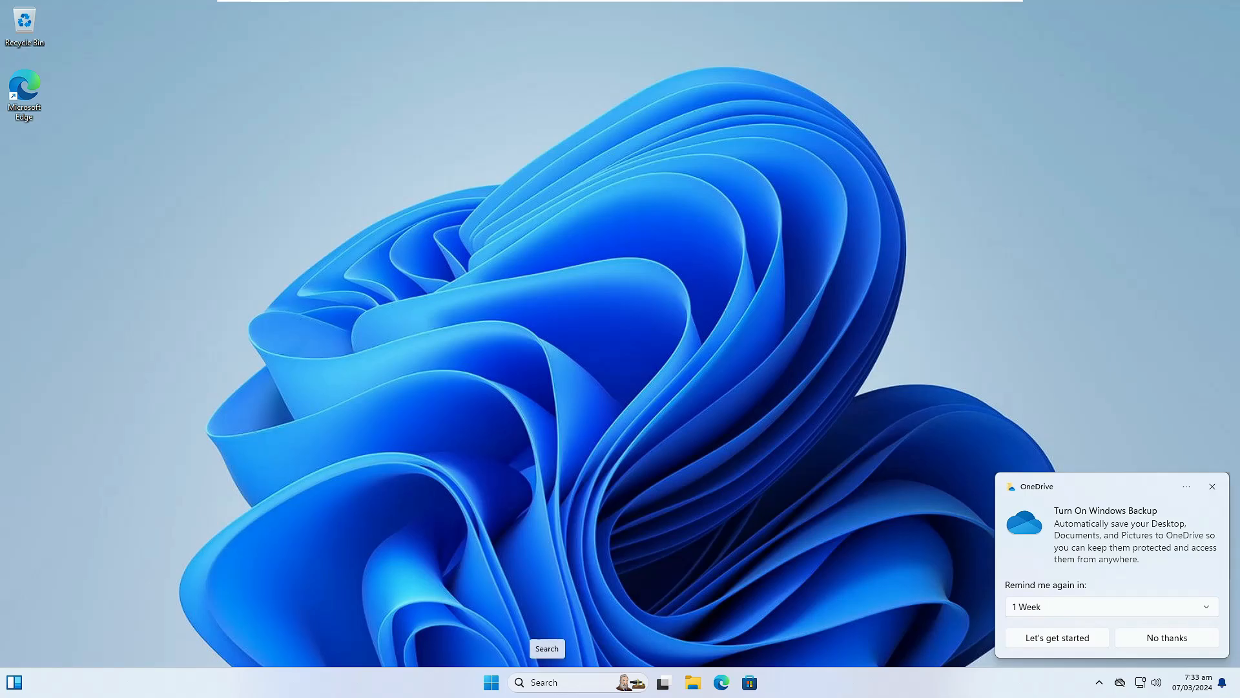
Open Turn Windows features on or off, examine the Windows Sandbox entry, and close the dialog without changes
click(546, 682)
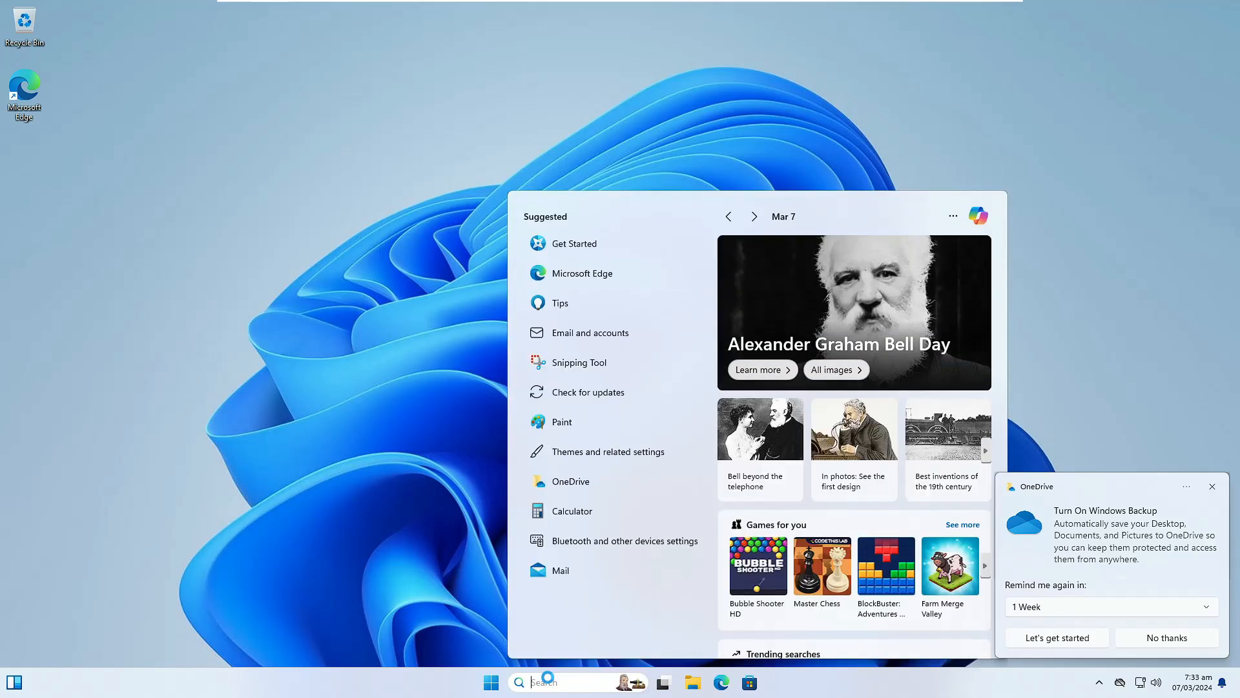
text(turn win)
text(dows)
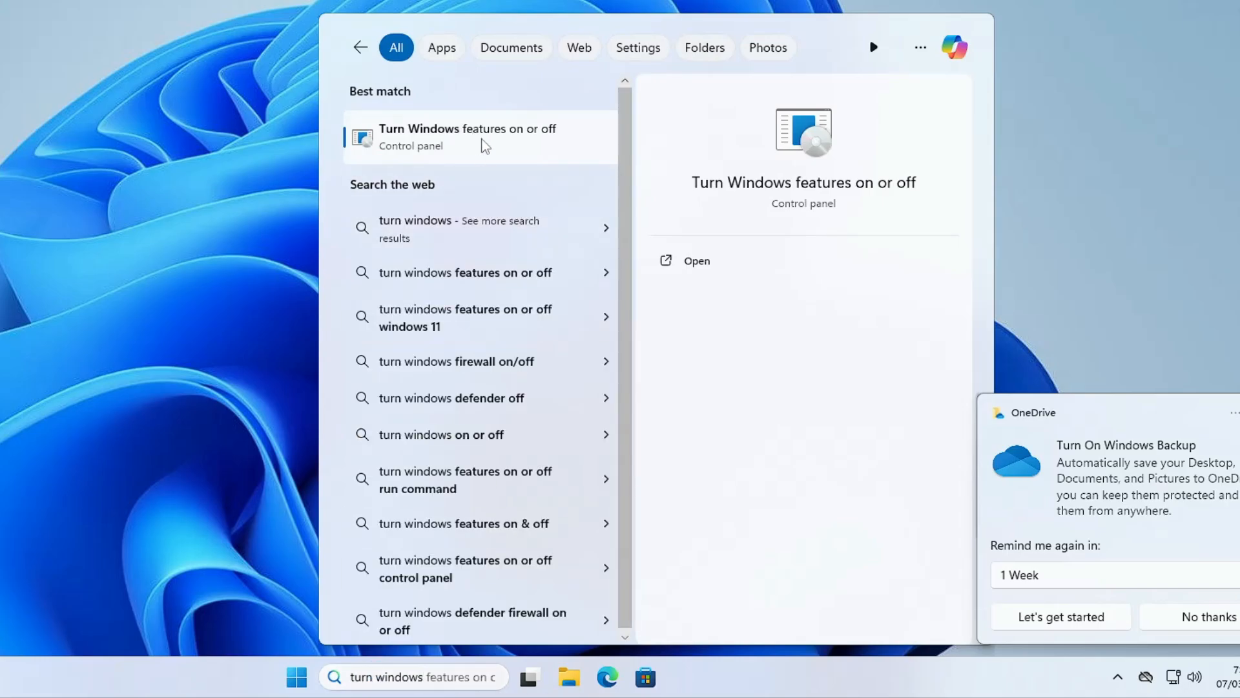
click(485, 140)
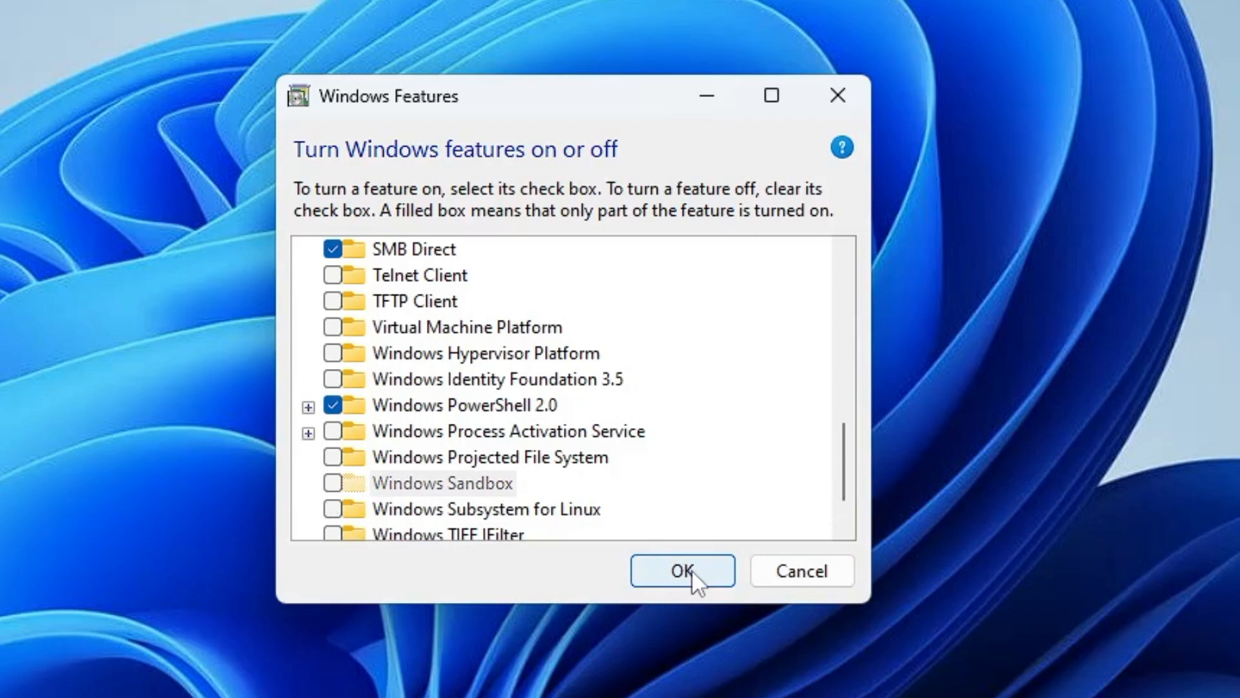
mouse_move(464, 497)
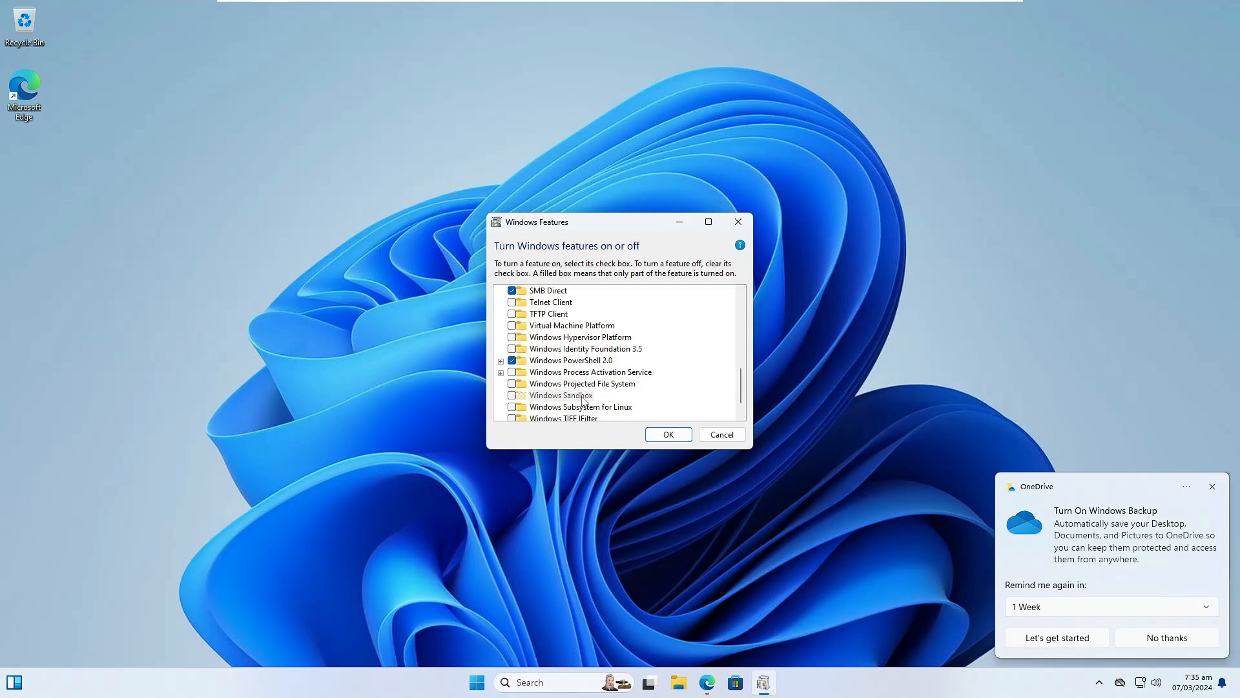
click(722, 435)
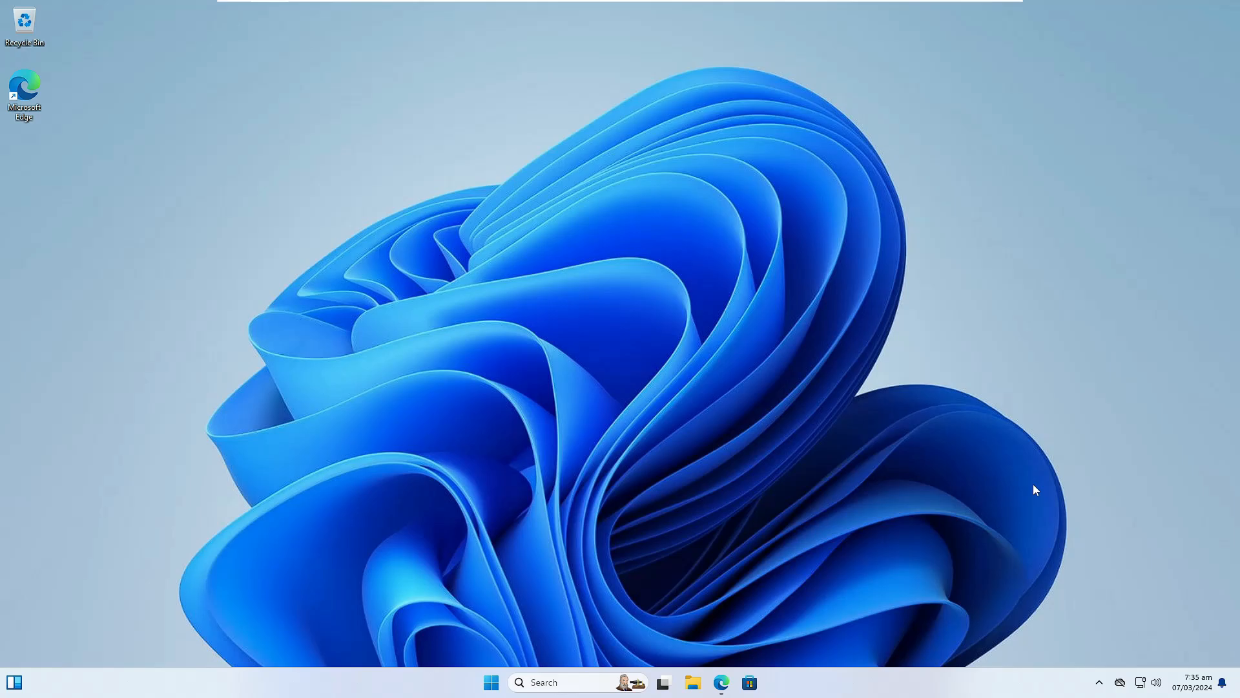
Open the Start page of the Personalization settings and review its layout and display options
click(492, 690)
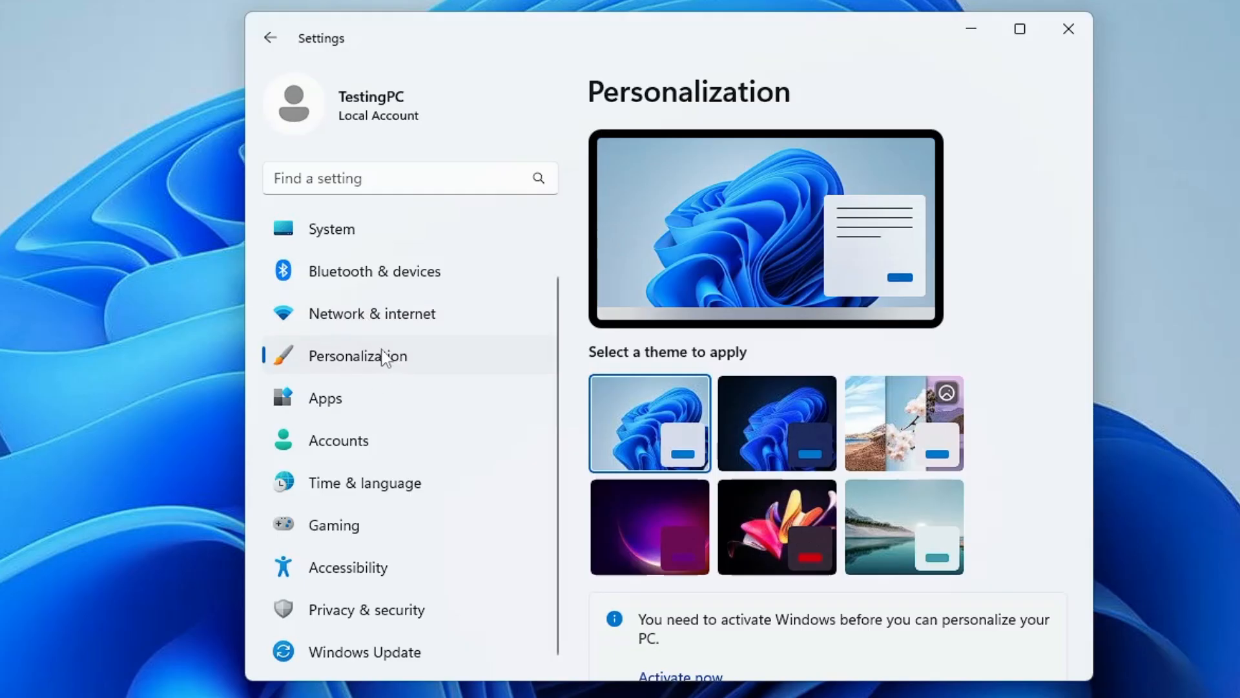
scroll(692, 381, down, 8)
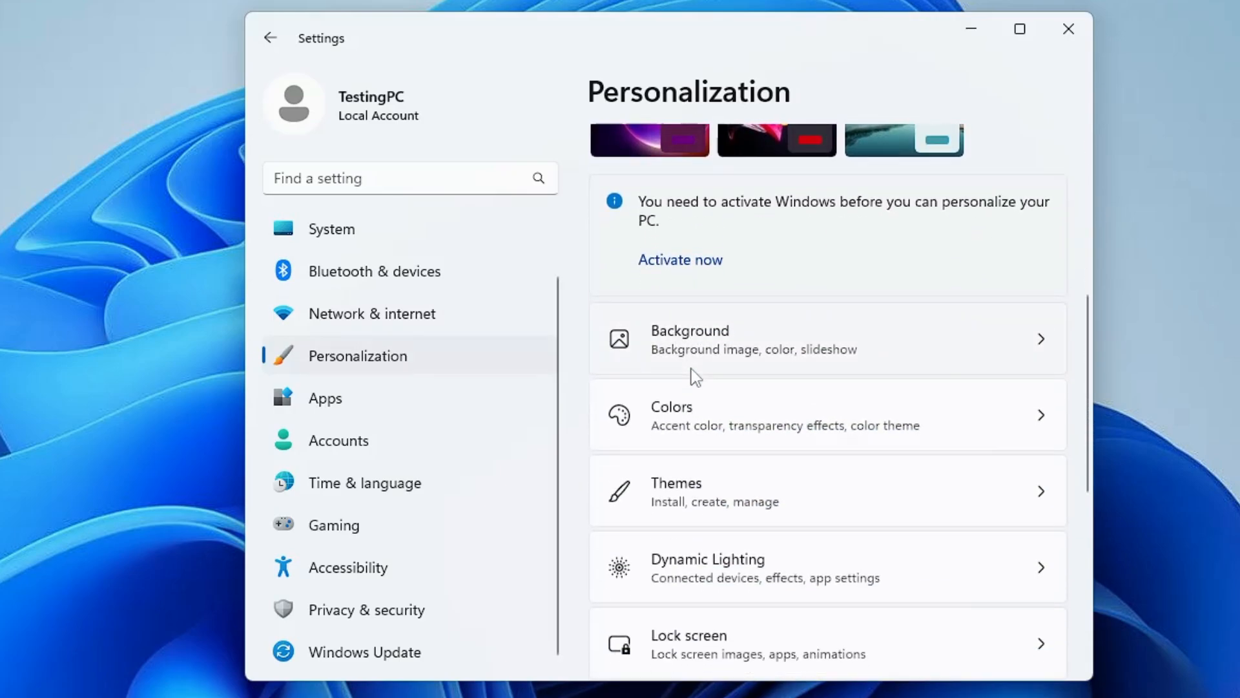
scroll(698, 406, down, 2)
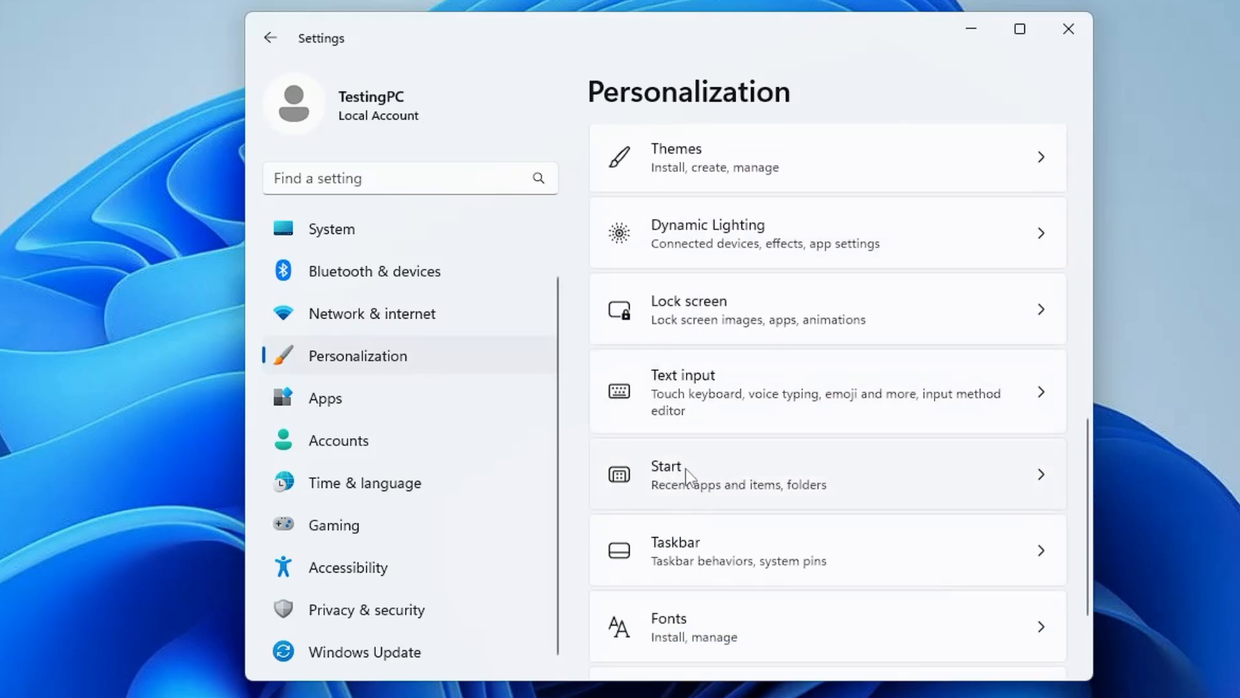
click(686, 475)
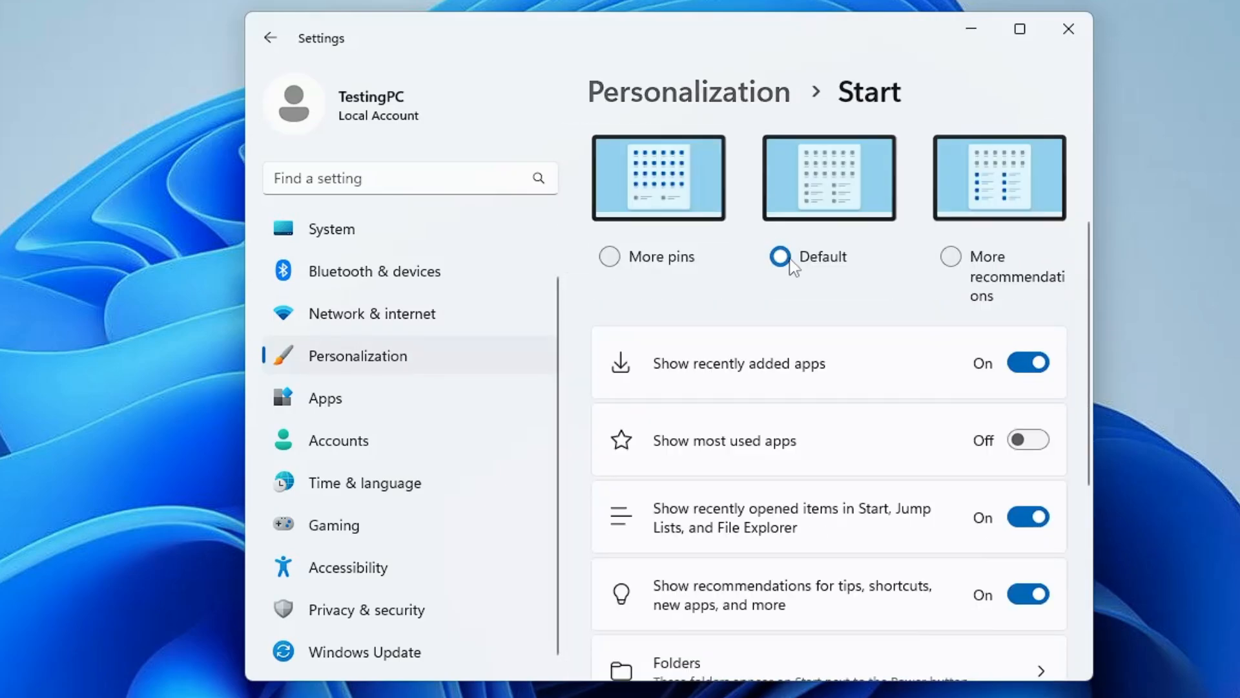
scroll(796, 270, down, 2)
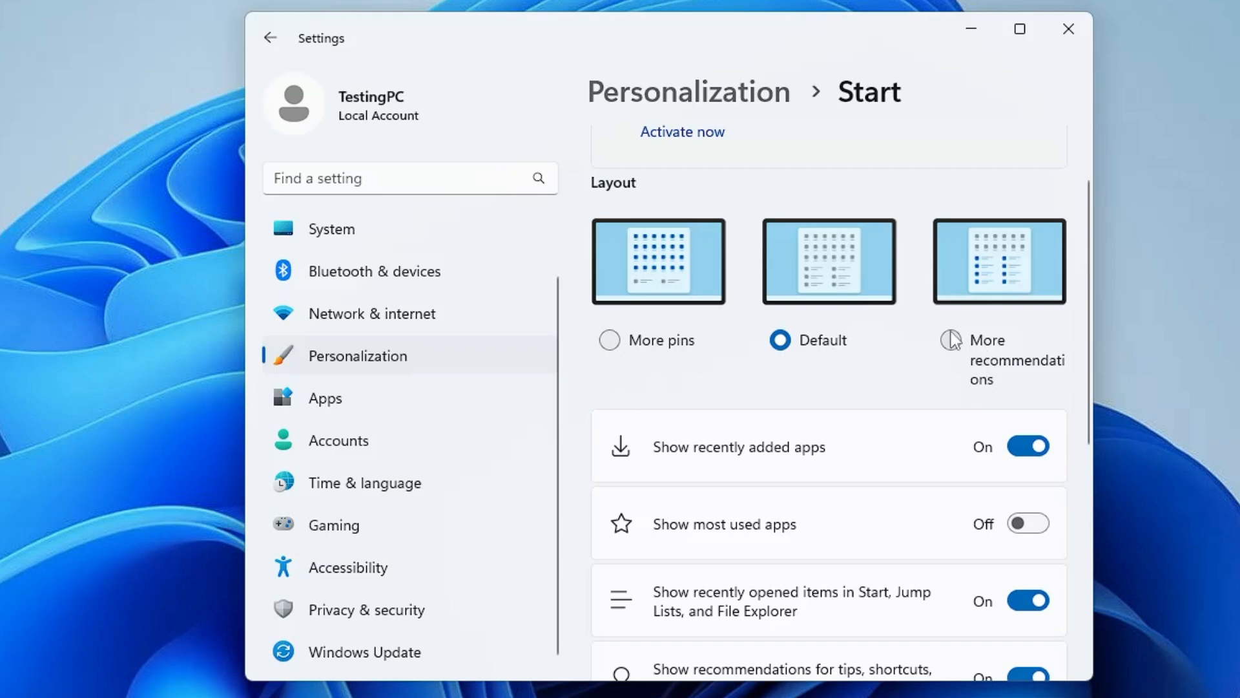
scroll(775, 346, down, 2)
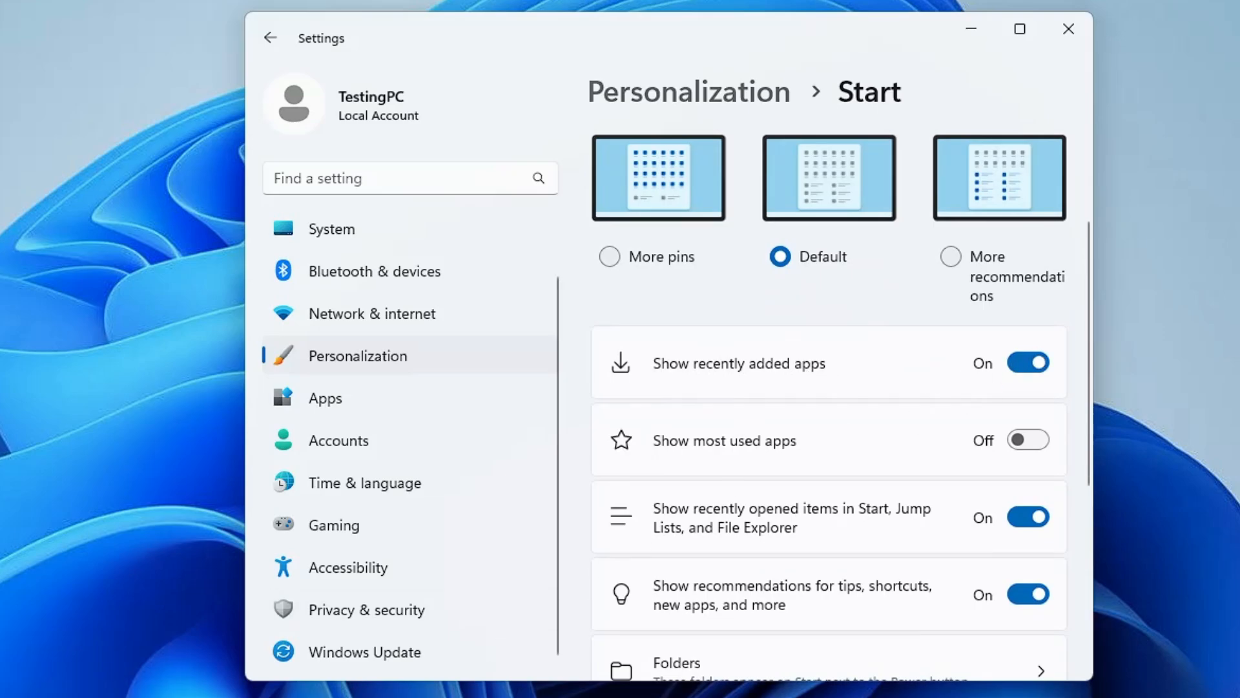
View the Recommended section of the Start menu, and switch Show recently added apps off and back on
key(super)
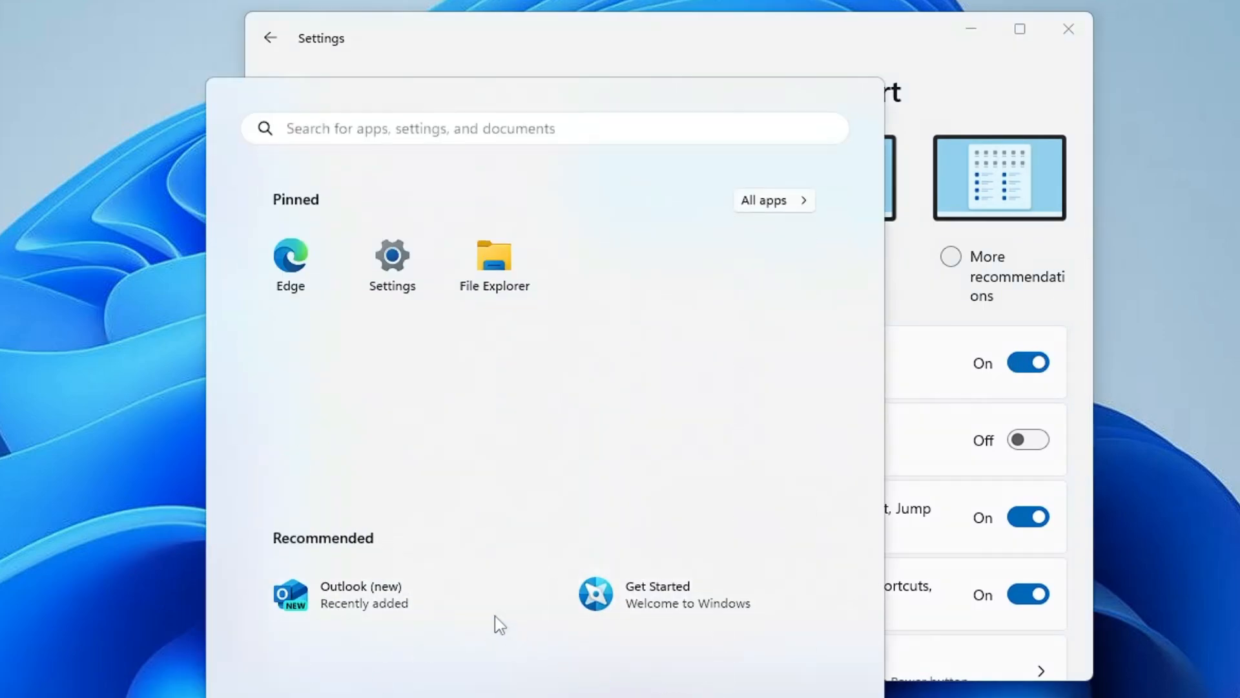
click(1025, 363)
click(1026, 363)
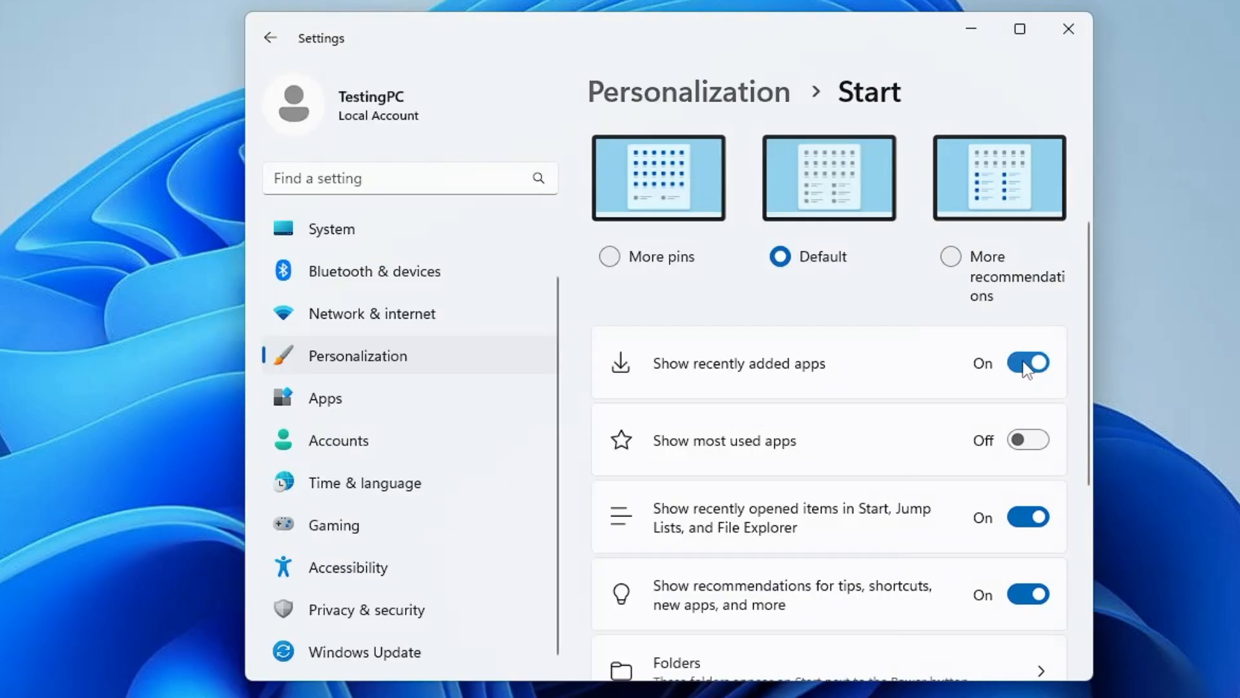
Open the Folders options for Start and turn on Settings so it appears next to the Power button
scroll(812, 362, down, 3)
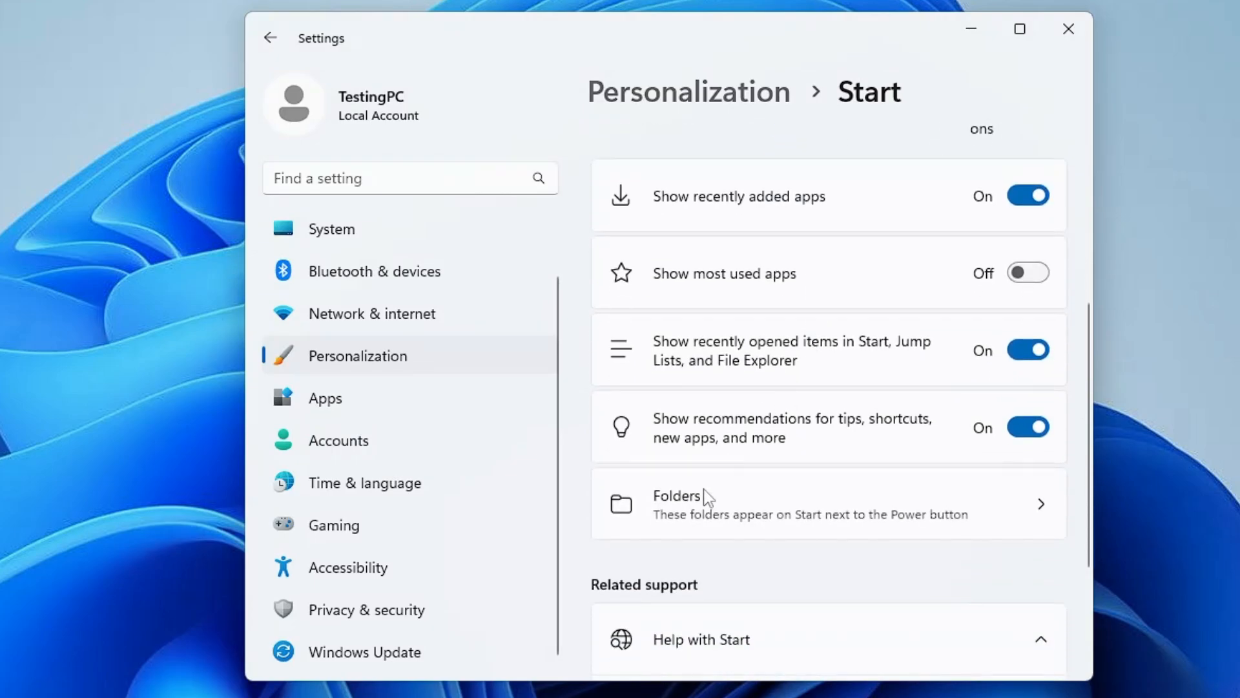
click(740, 512)
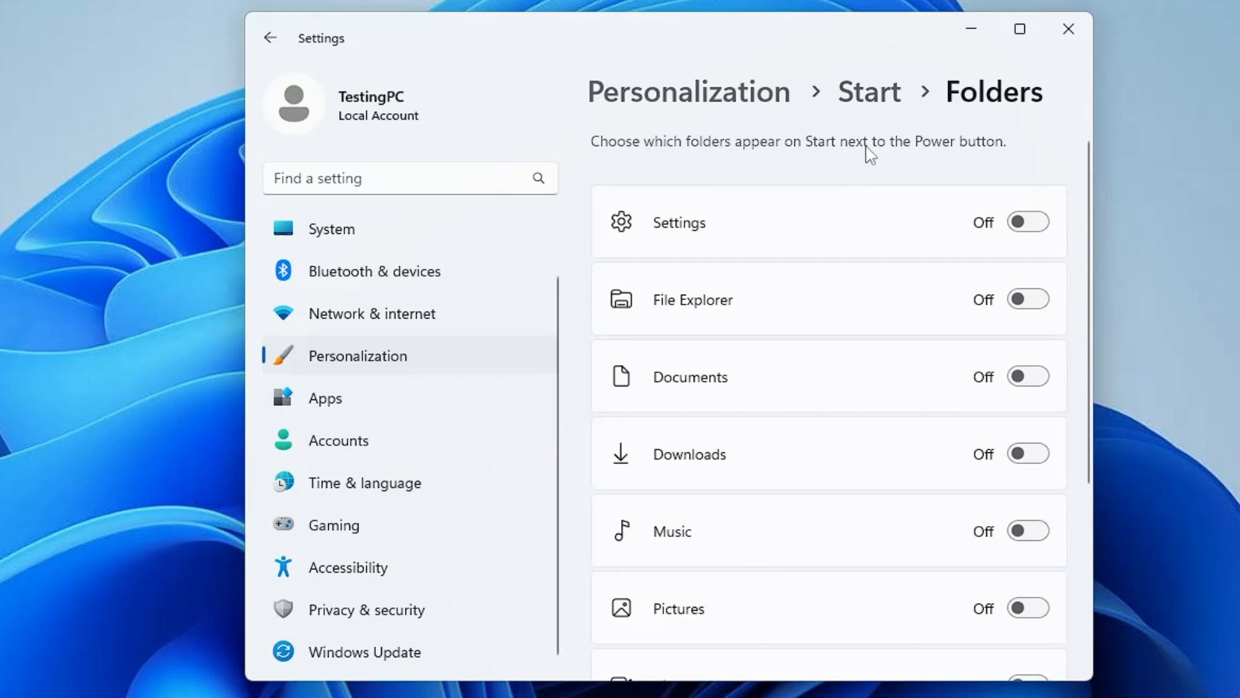
scroll(815, 376, down, 2)
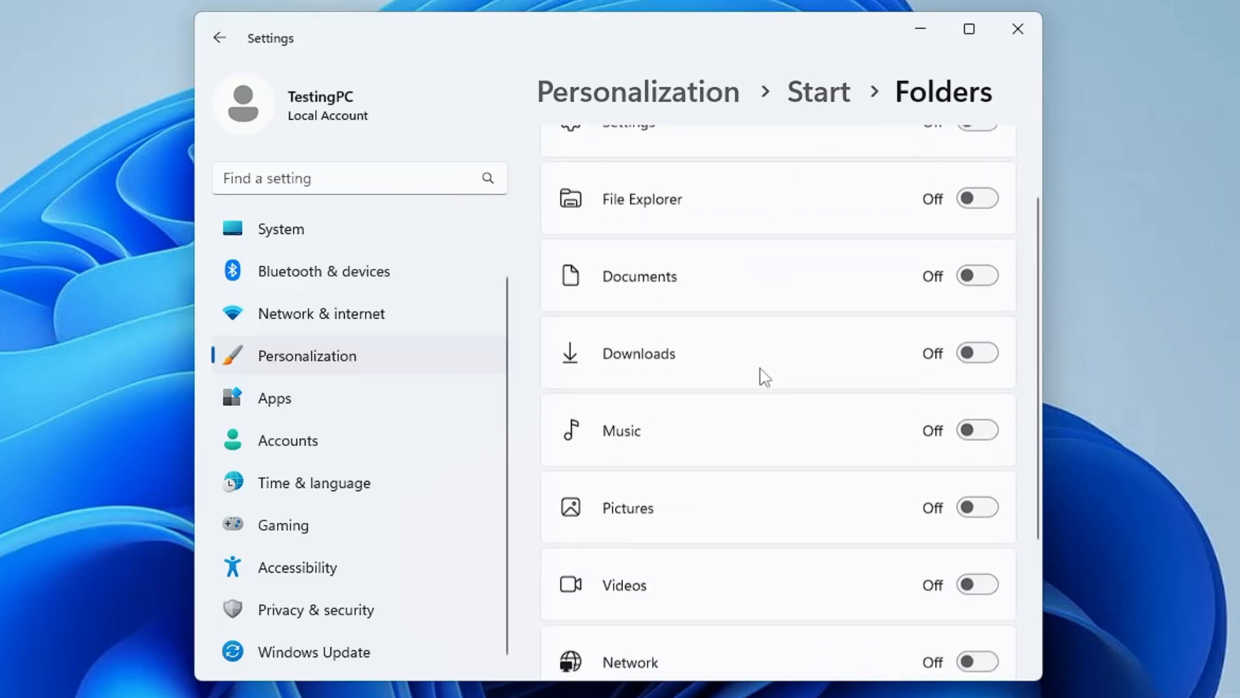
scroll(753, 413, down, 1)
scroll(736, 363, up, 3)
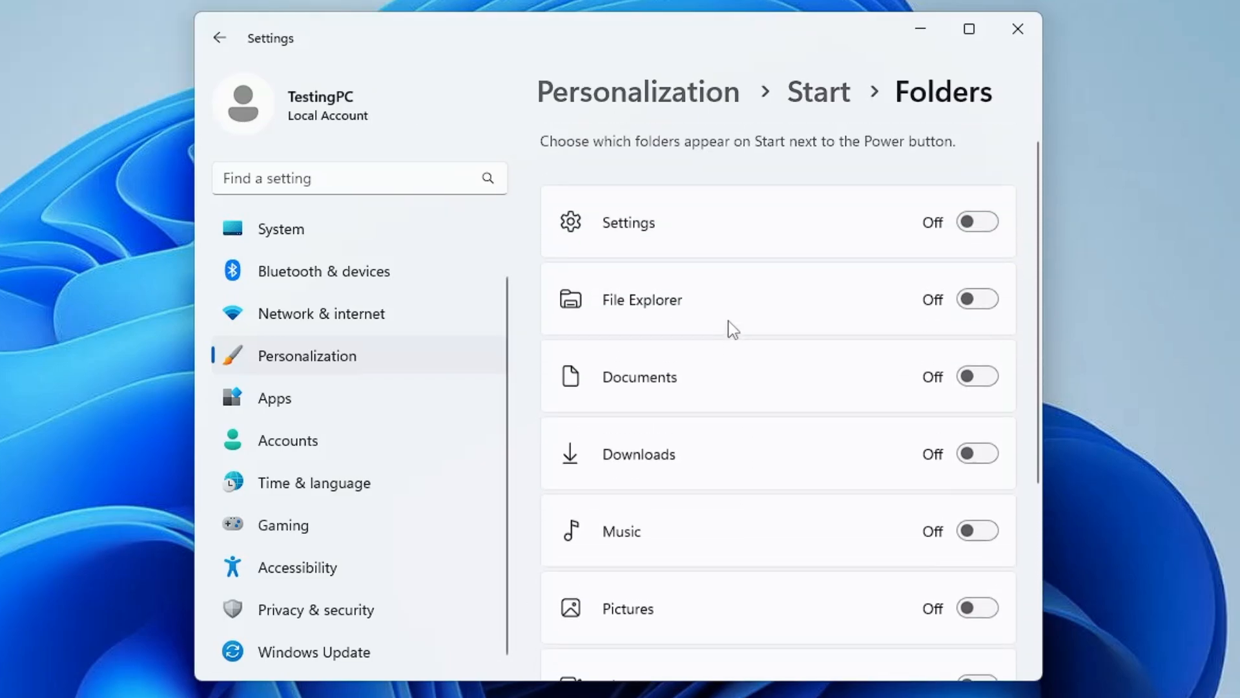
click(971, 223)
Turn on the Network folder for Start and check the shortcuts in the Start menu
scroll(911, 440, down, 4)
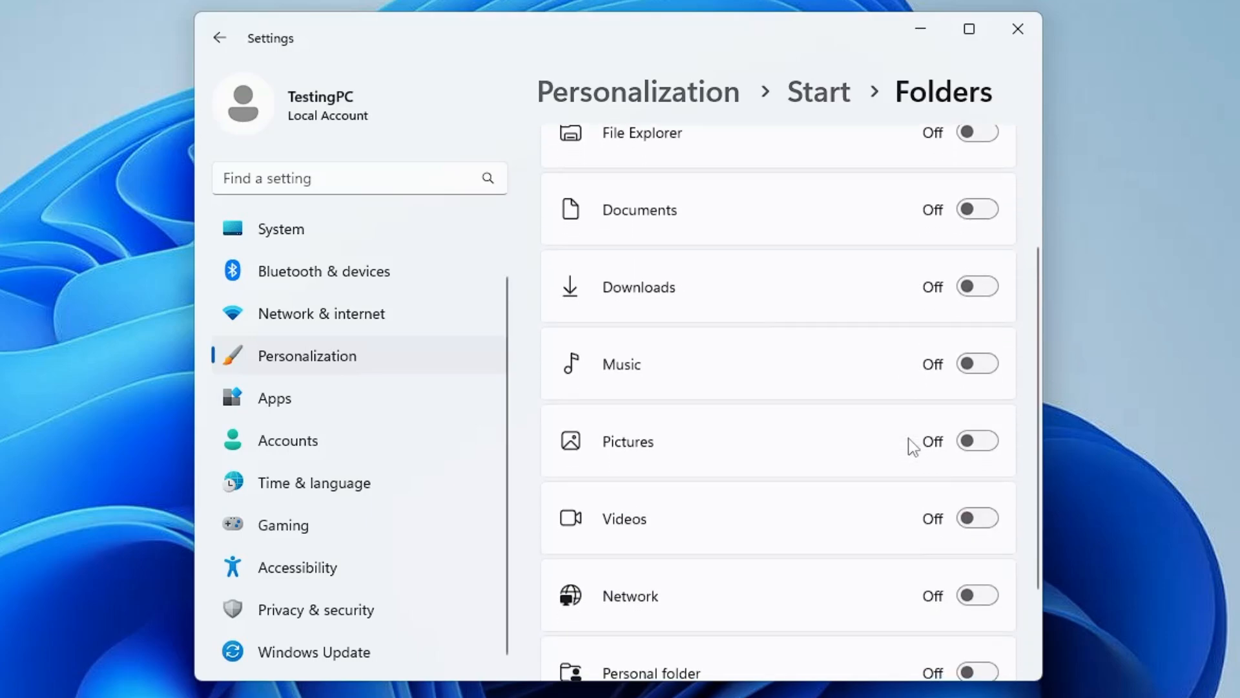
scroll(905, 465, down, 1)
click(975, 475)
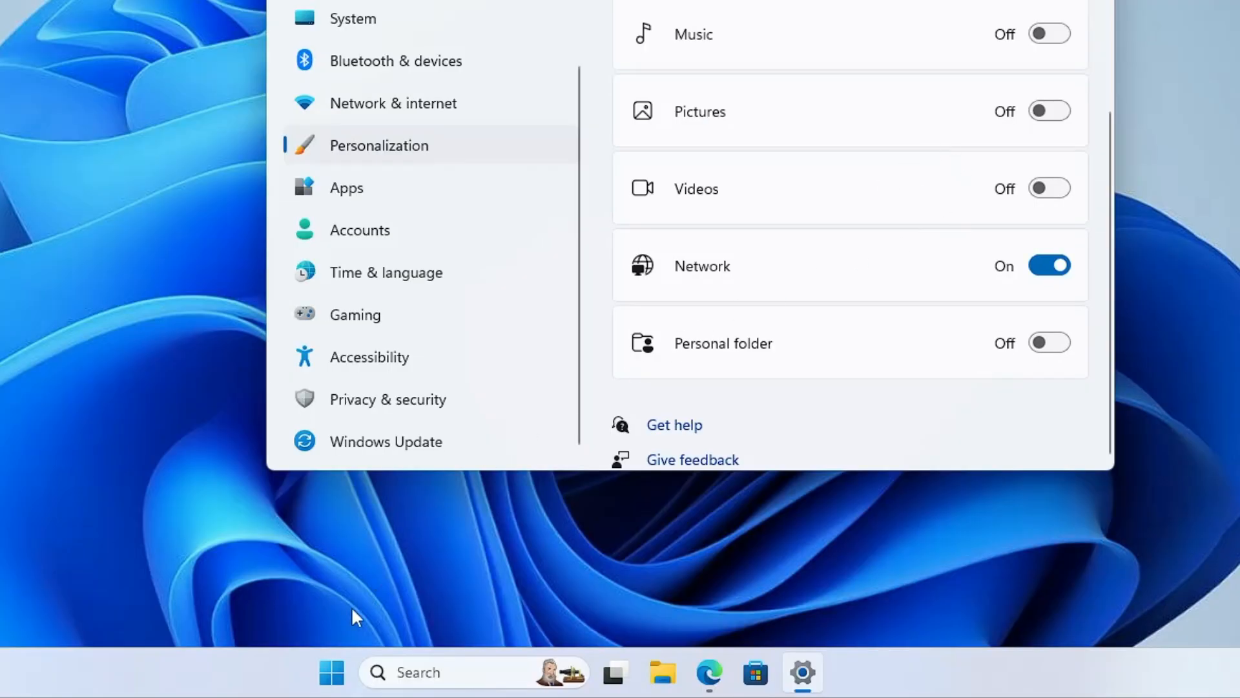
click(336, 680)
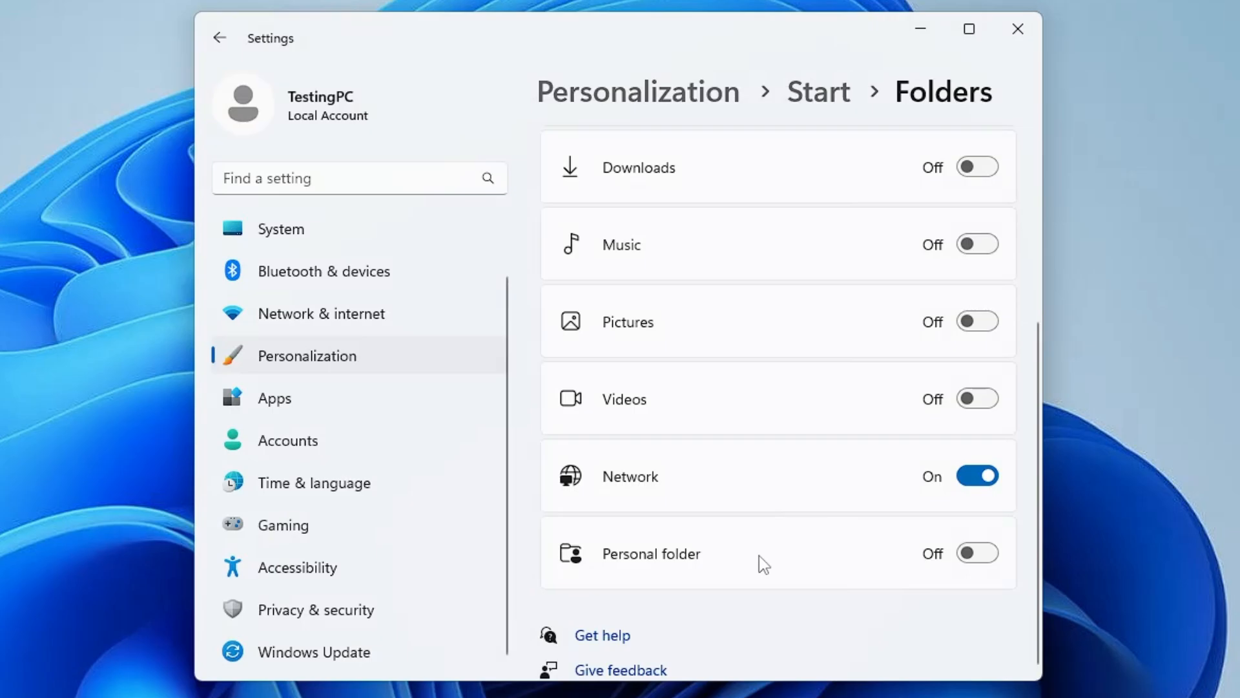
scroll(758, 556, up, 3)
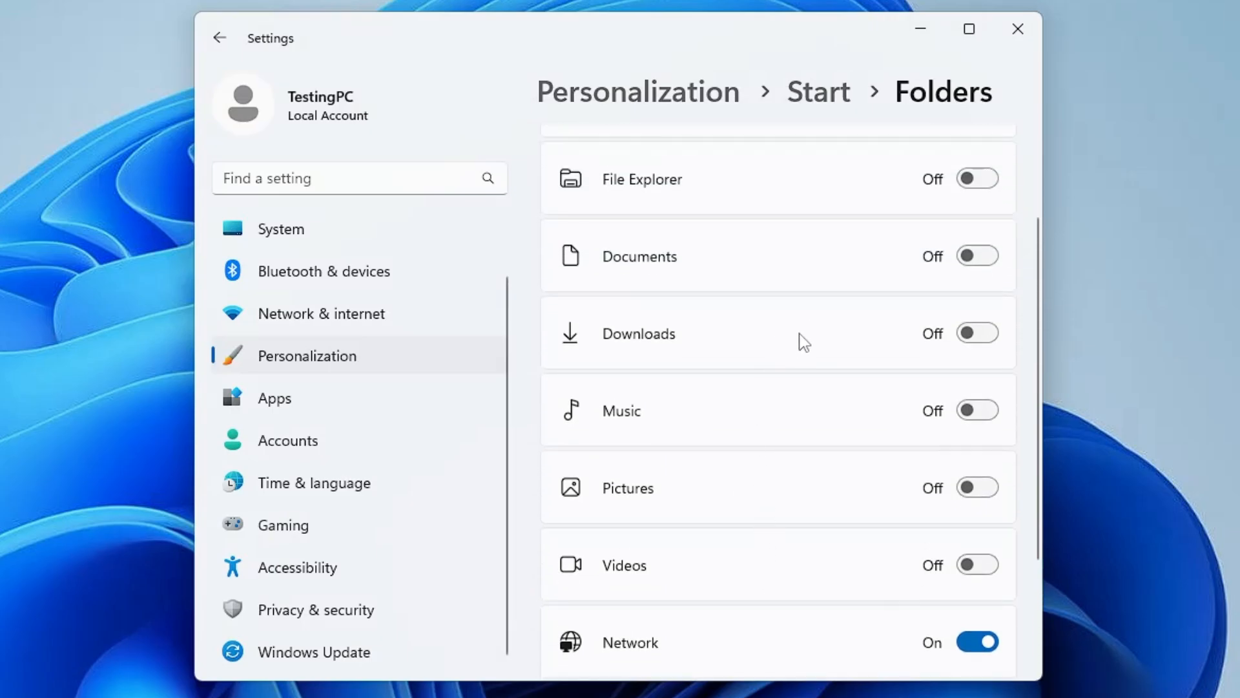
Turn on the Downloads folder for Start and check the shortcuts in the Start menu
click(973, 333)
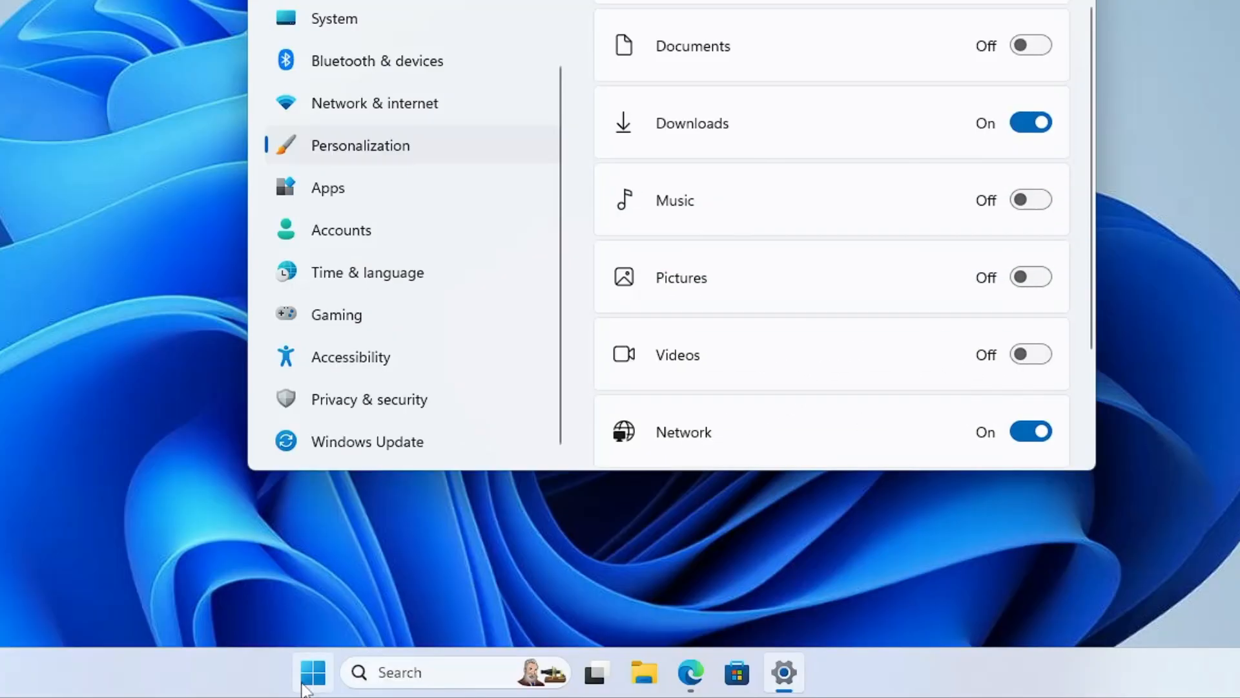
key(super)
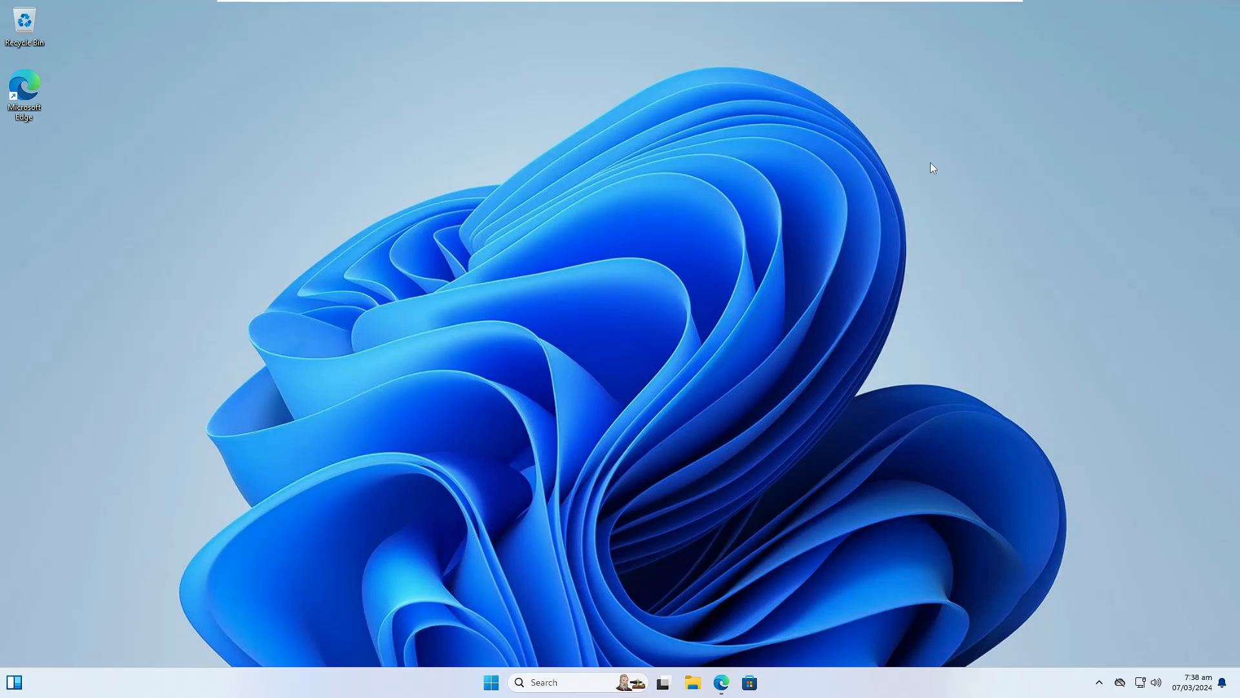
Open This PC in File Explorer and try to turn on BitLocker for Local Disk (C:)
click(694, 683)
click(330, 467)
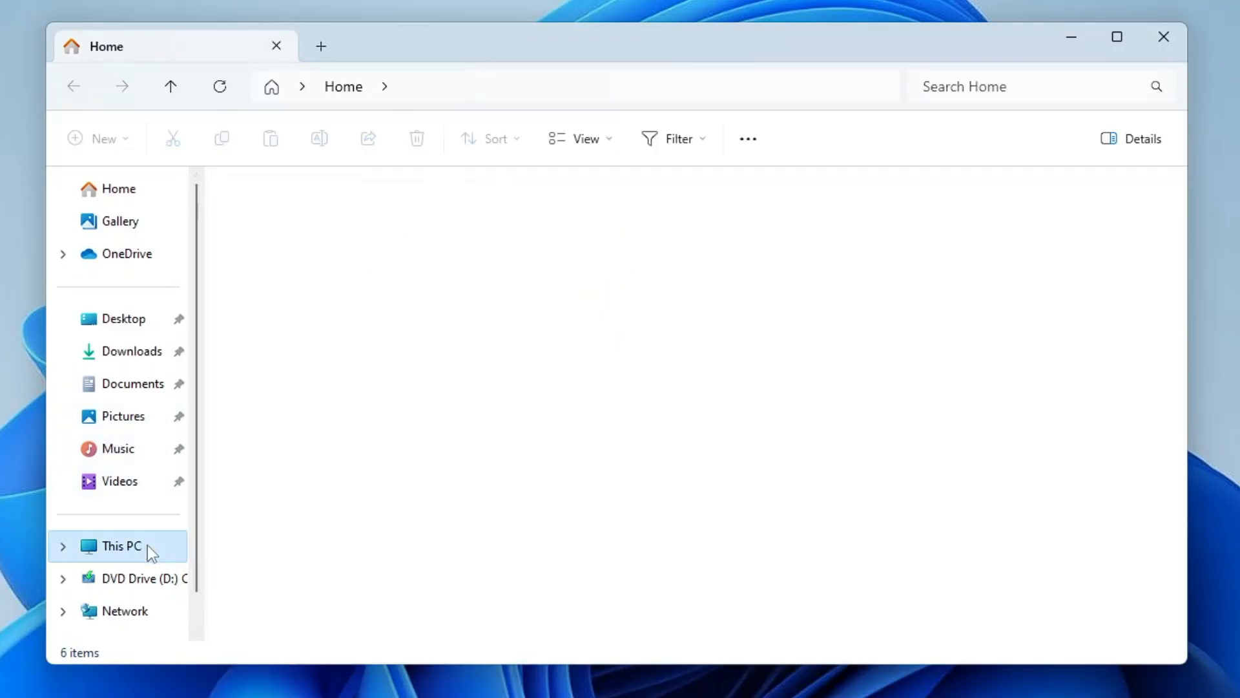
drag(527, 55, 669, 72)
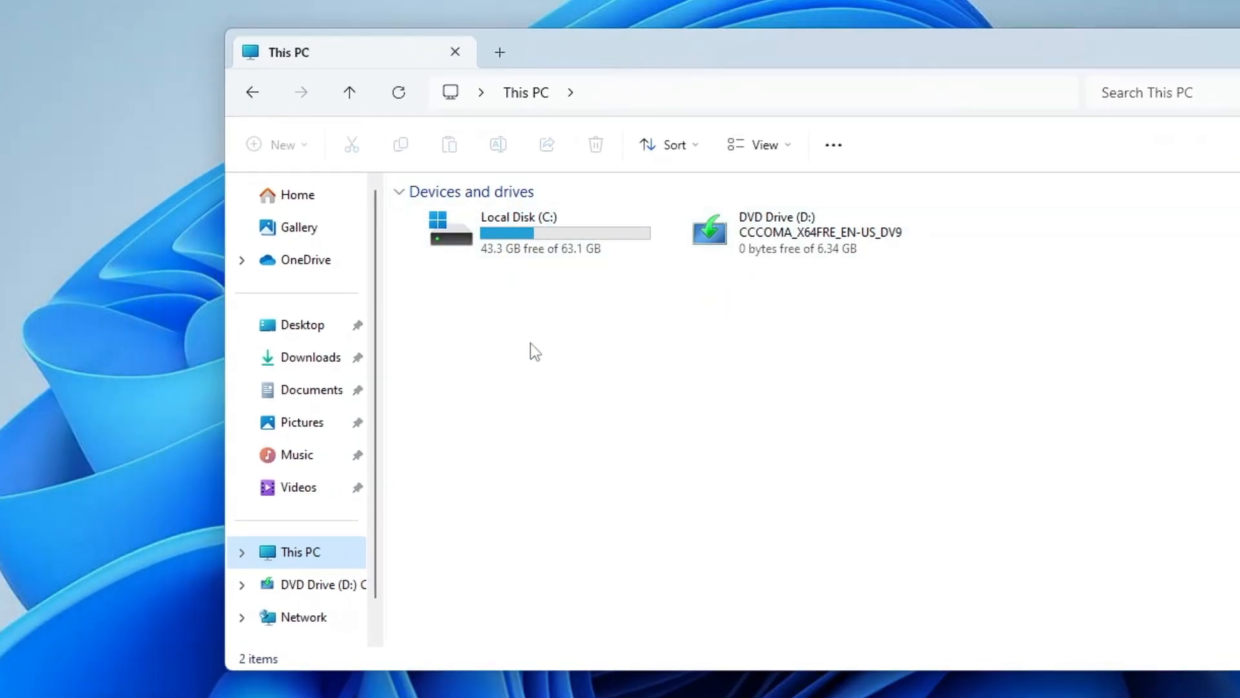
click(548, 231)
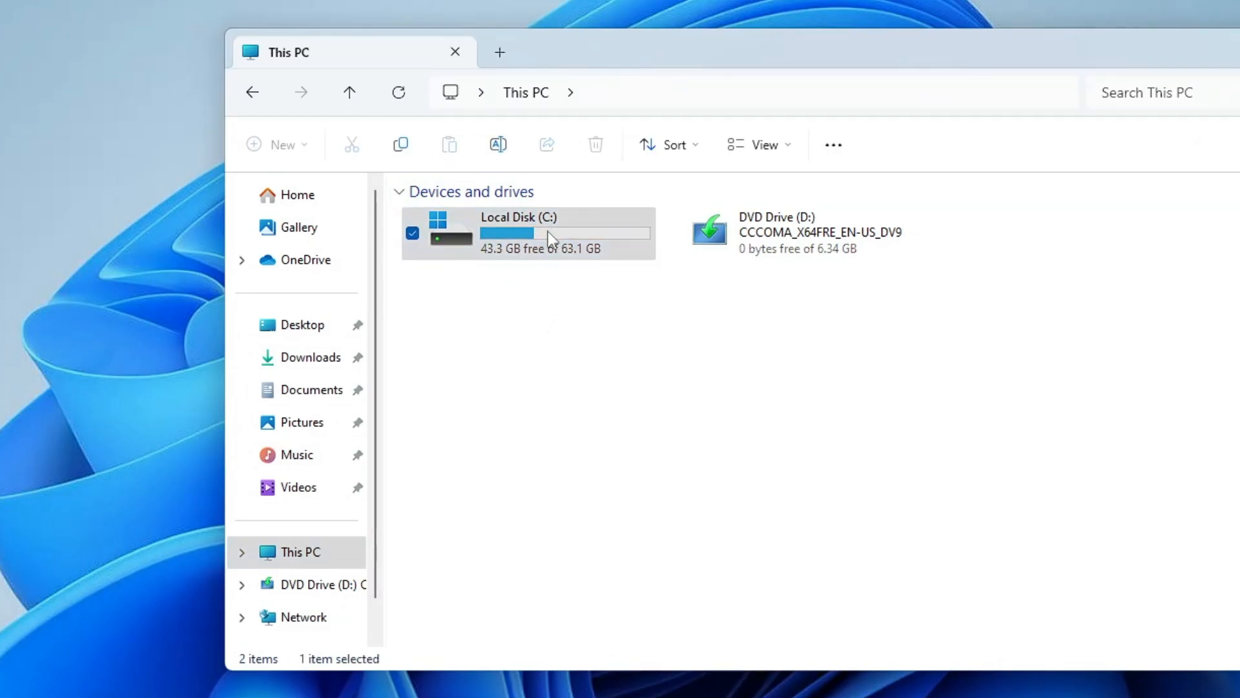
right_click(548, 232)
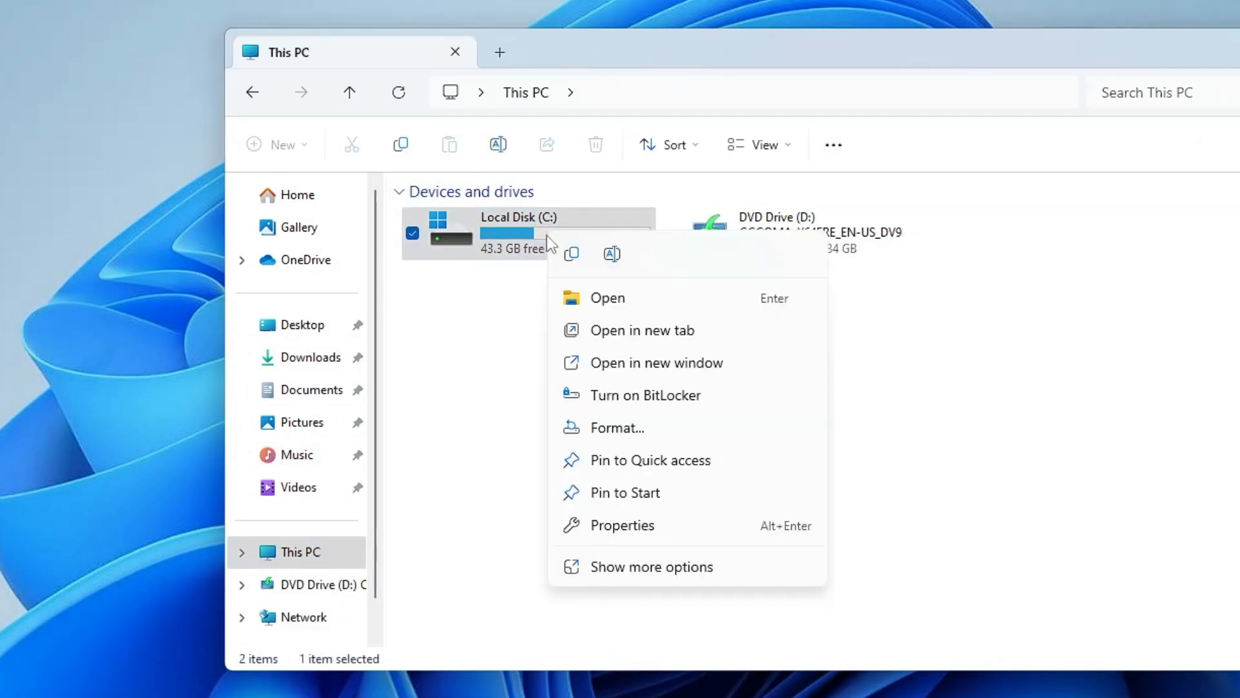
click(626, 395)
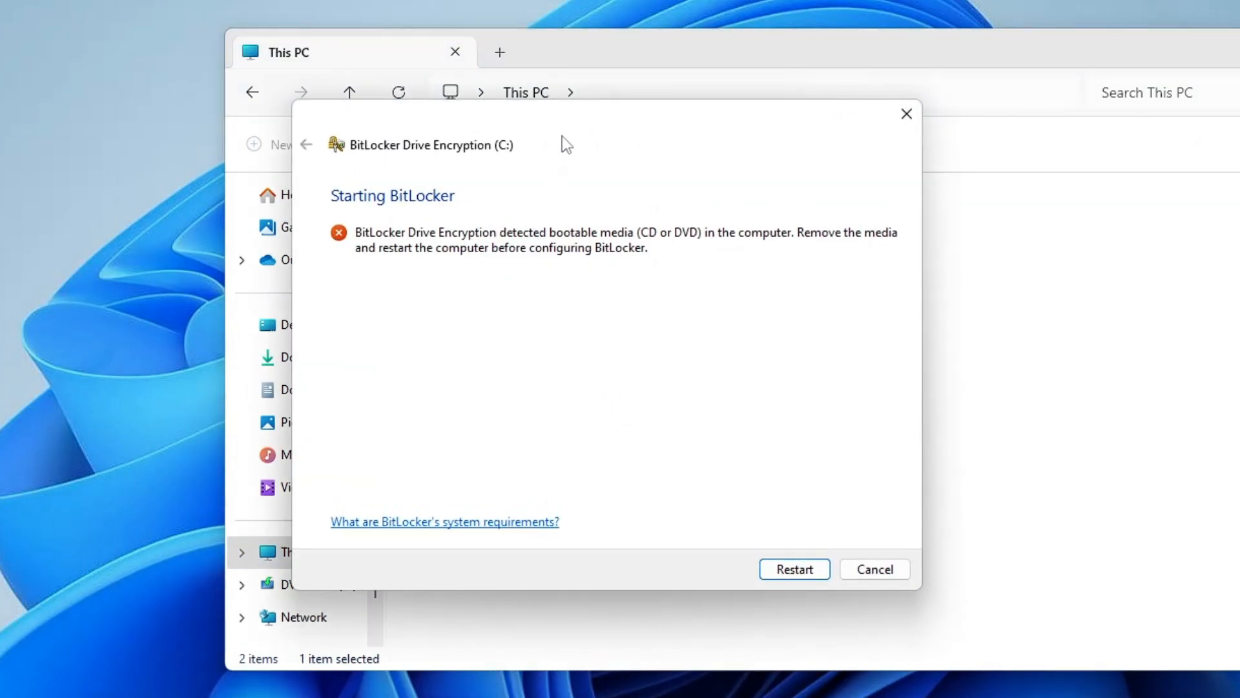
drag(560, 135, 675, 133)
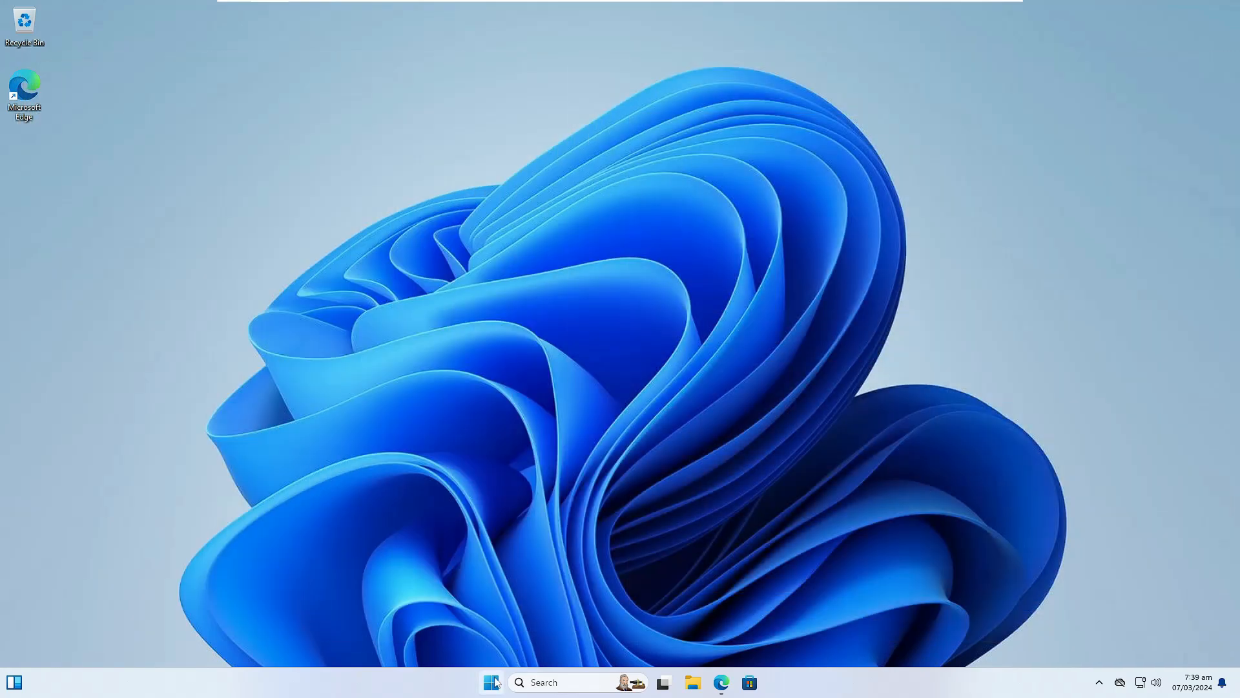
Open the Privacy & security page of the Settings app and bring up its Windows permissions
right_click(492, 682)
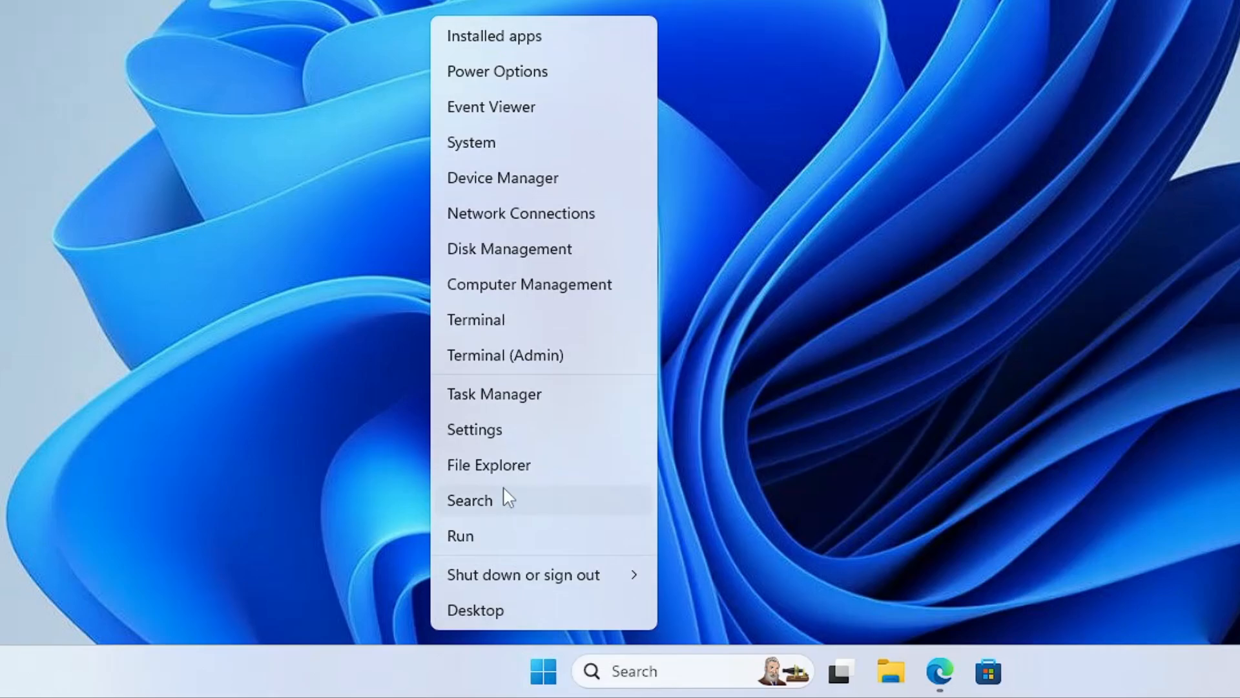
click(488, 434)
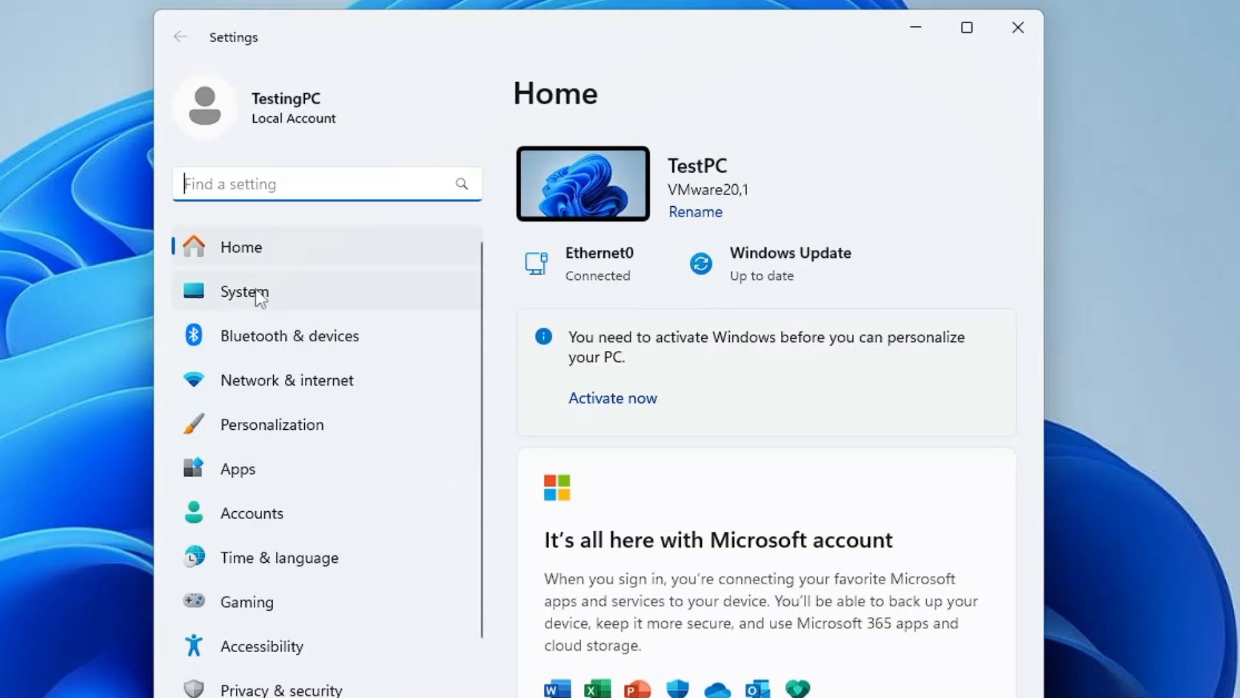
scroll(260, 297, down, 1)
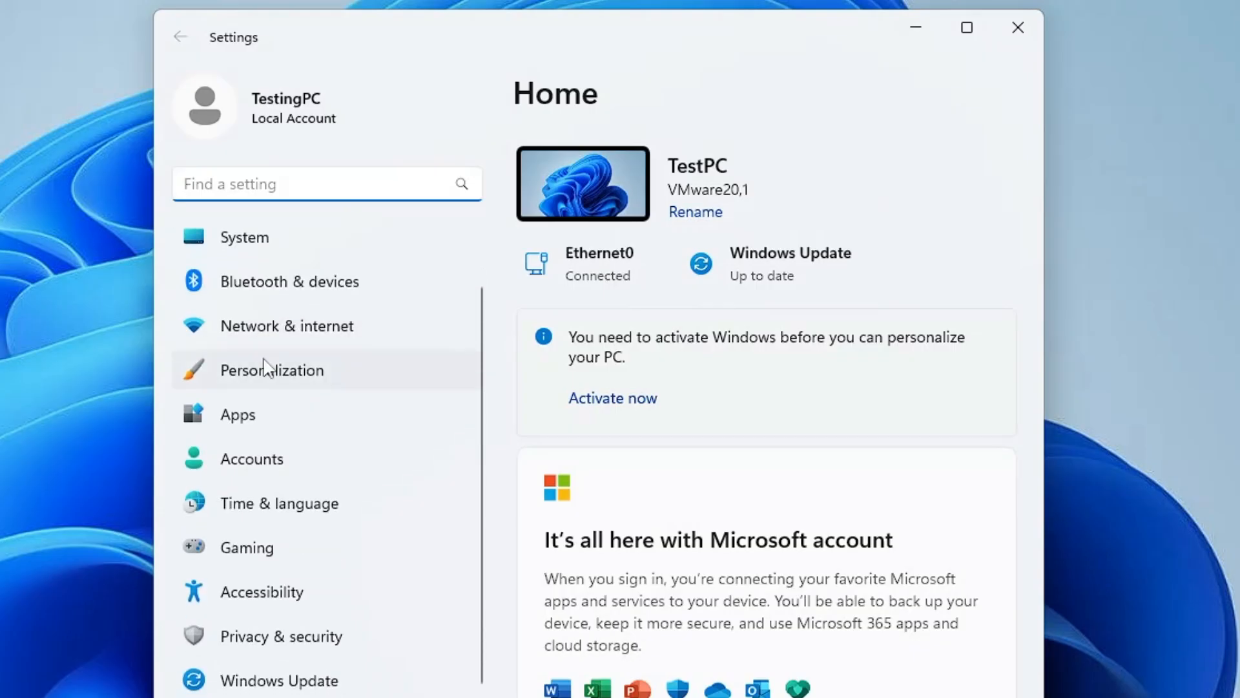
click(280, 636)
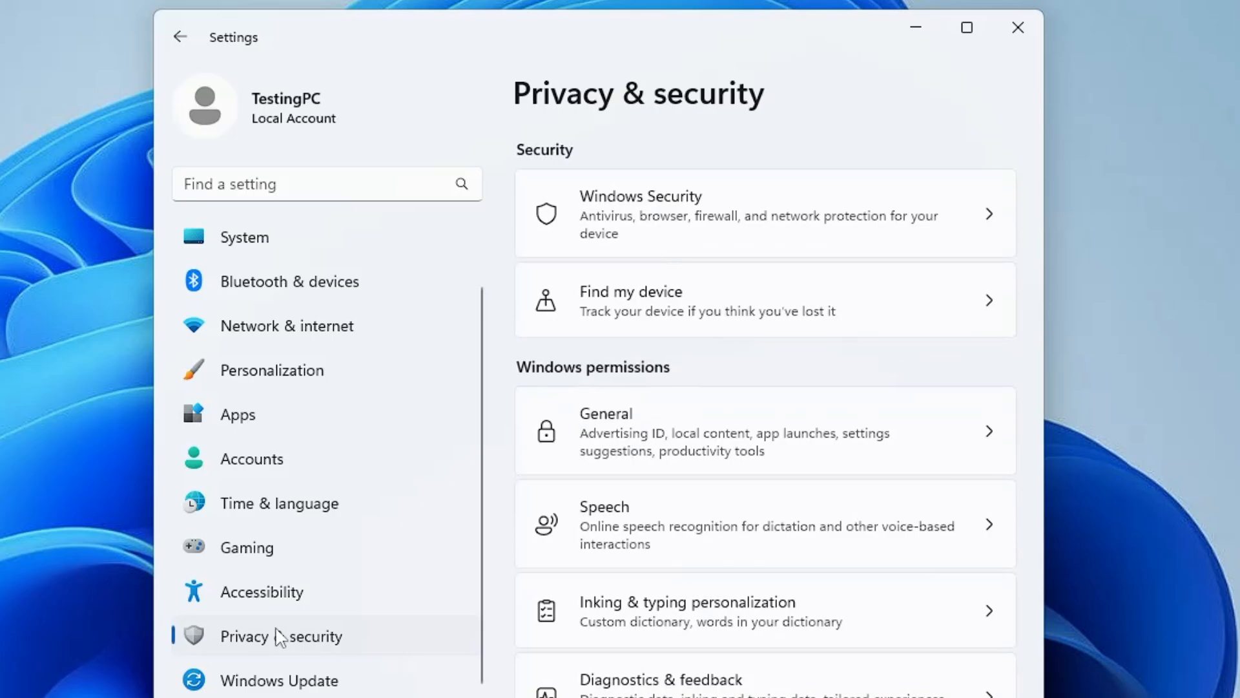
scroll(584, 435, down, 1)
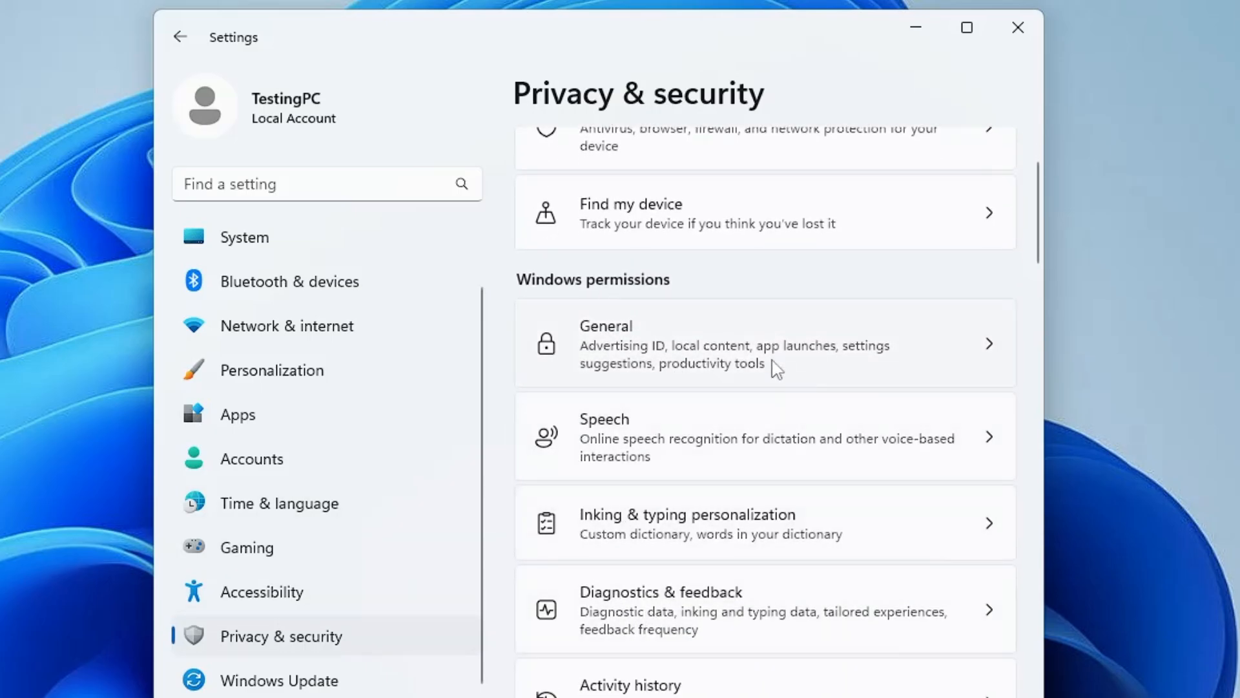
In the General permissions, turn off language-list website content, app launch tracking and notifications in the Settings app, and return to Privacy & security
click(728, 348)
click(975, 253)
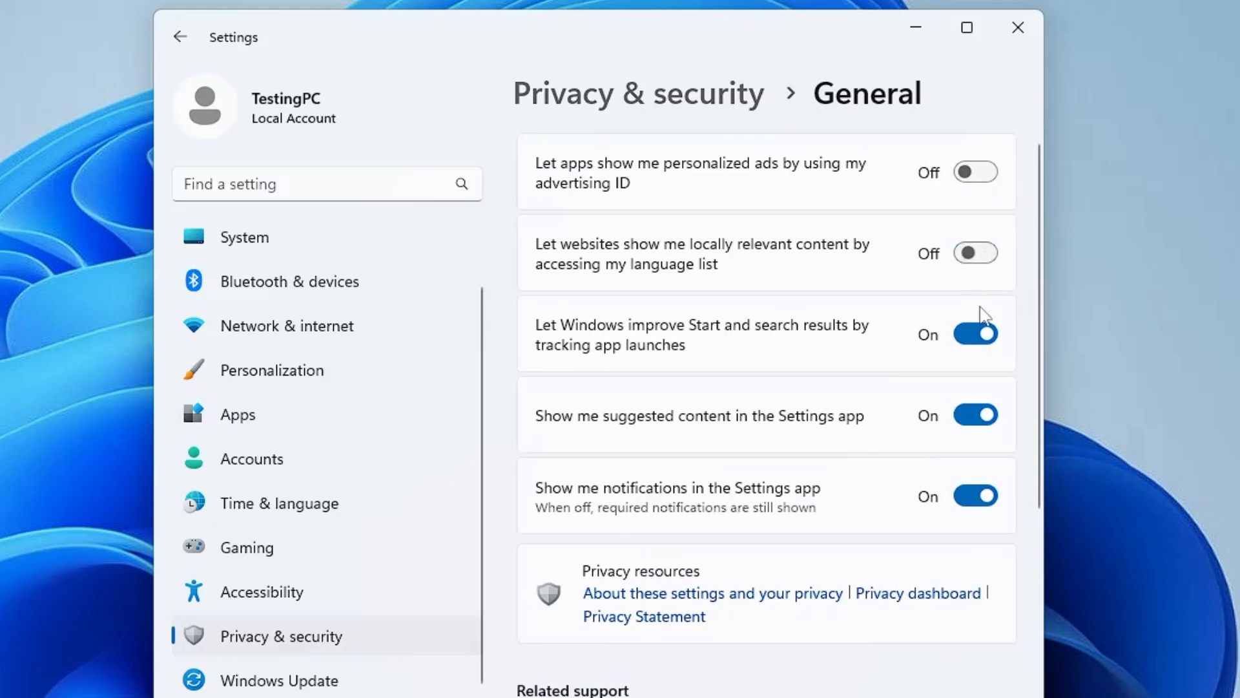
click(975, 333)
click(979, 498)
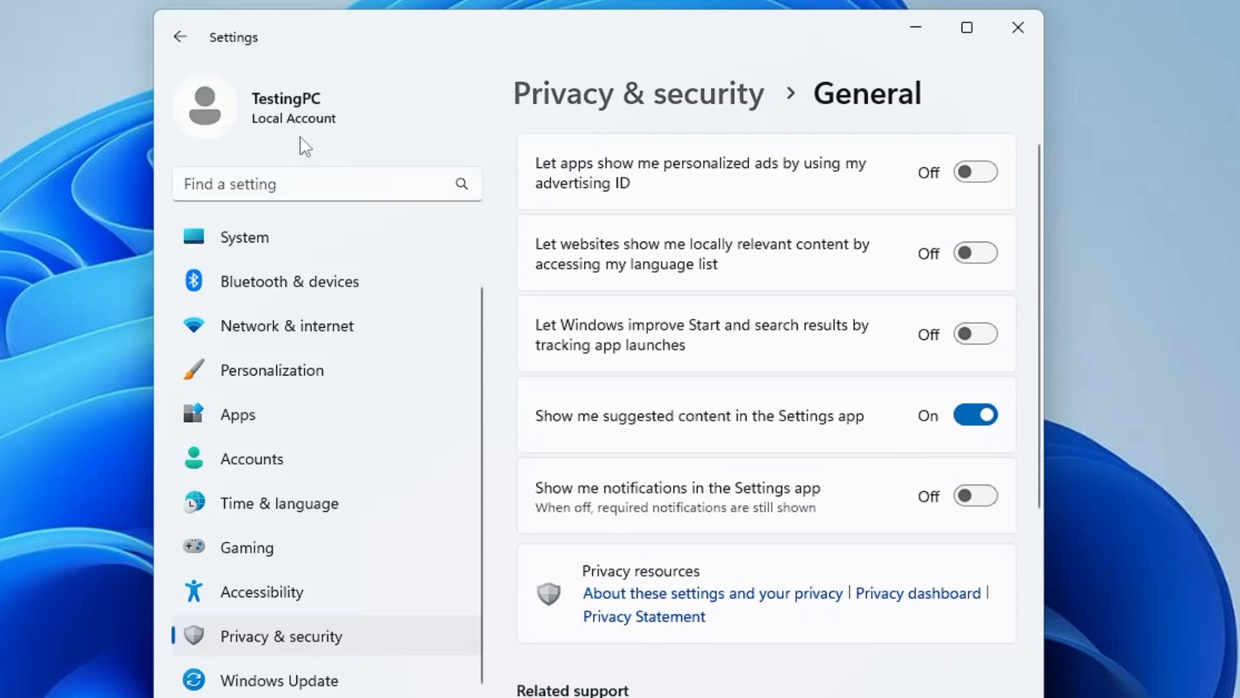
click(173, 49)
Go through the remaining Windows and app permissions, open Radios and switch its access setting
scroll(665, 452, down, 2)
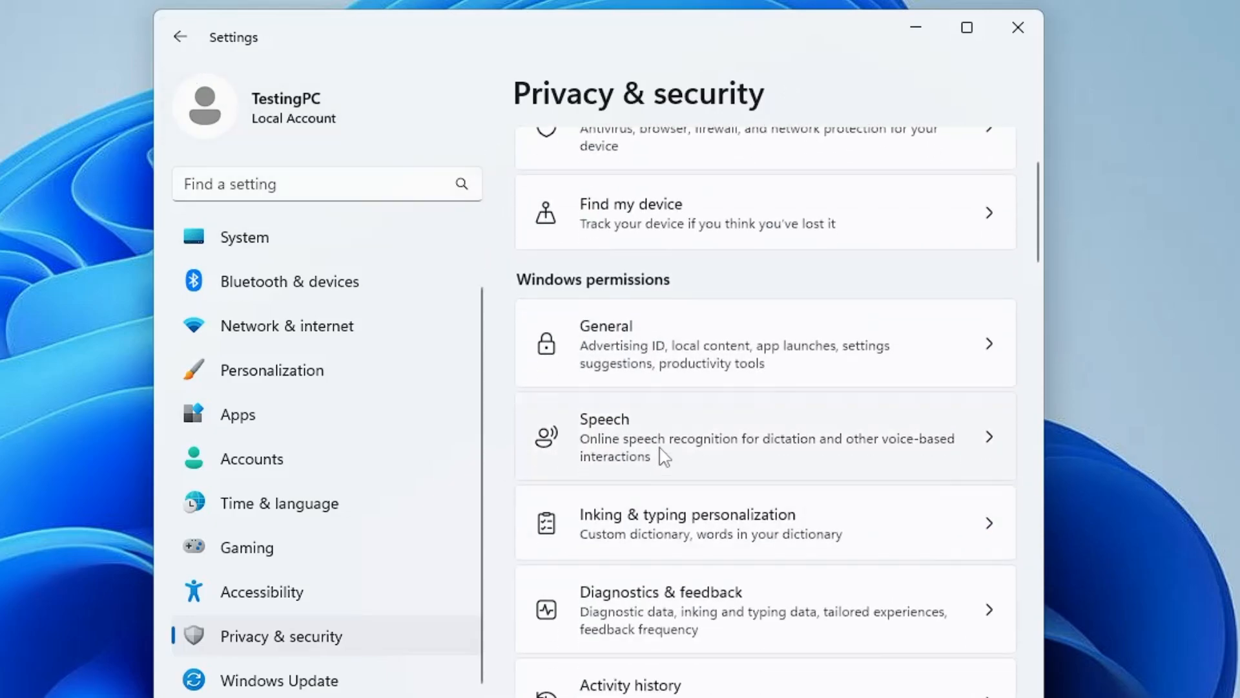
scroll(665, 495, down, 3)
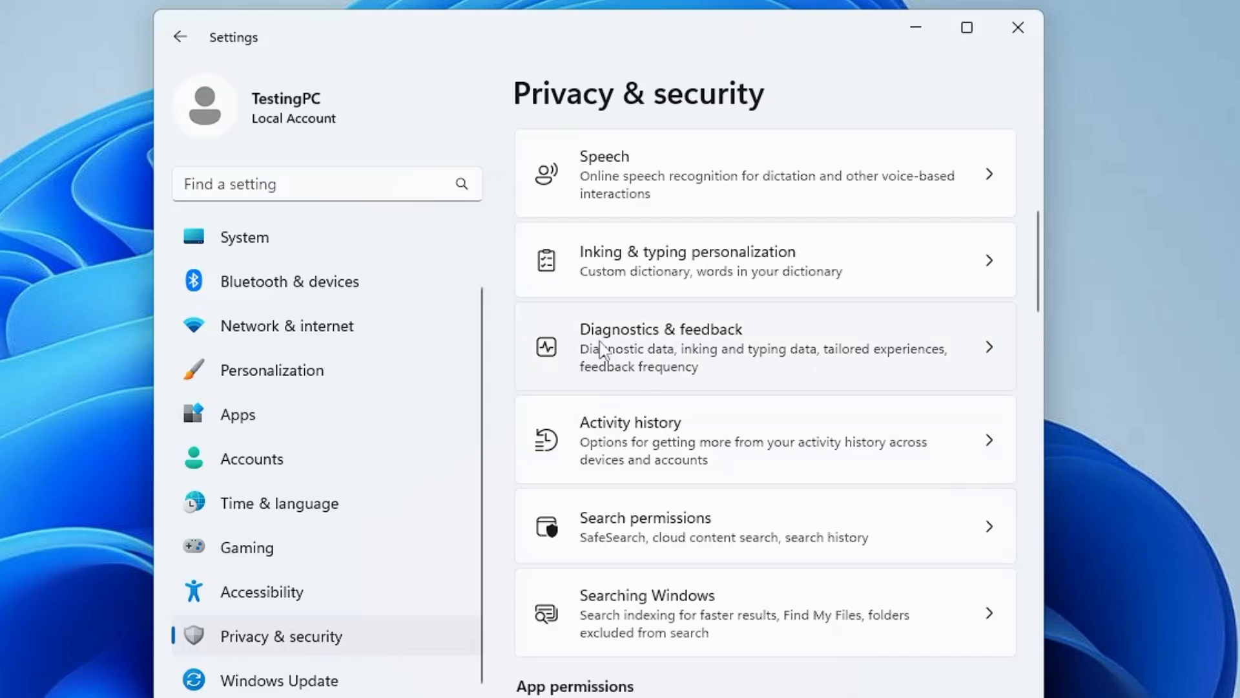
scroll(684, 346, down, 5)
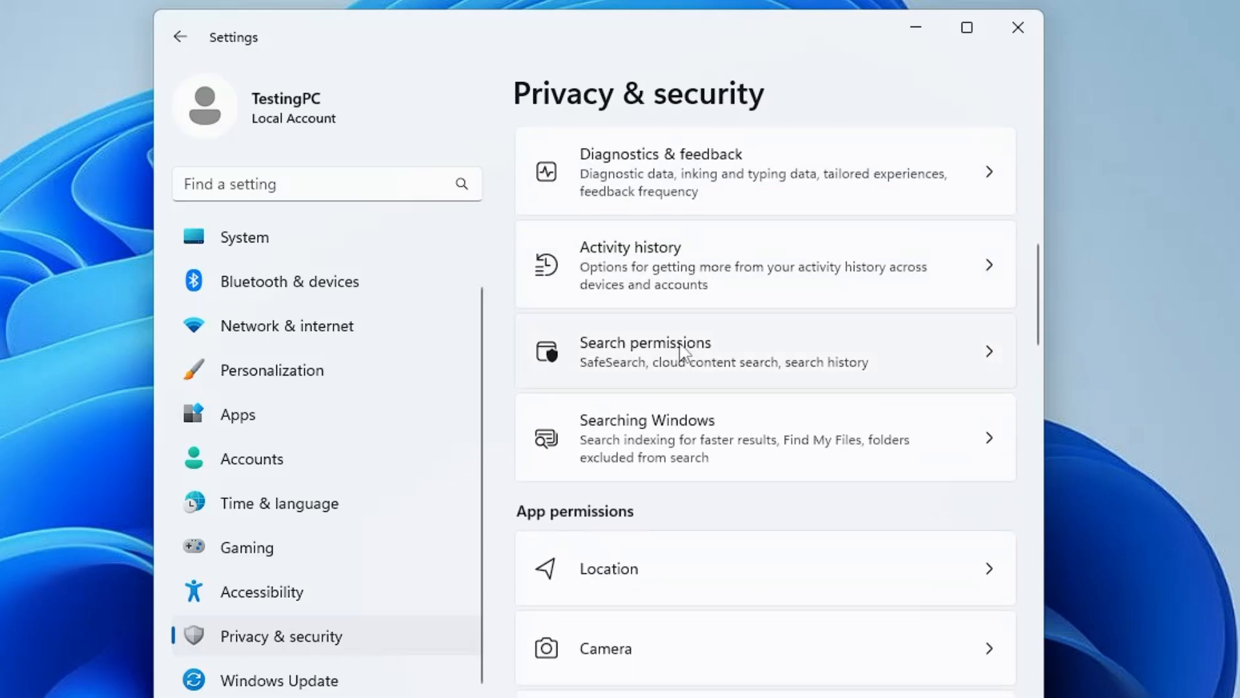
scroll(660, 336, down, 1)
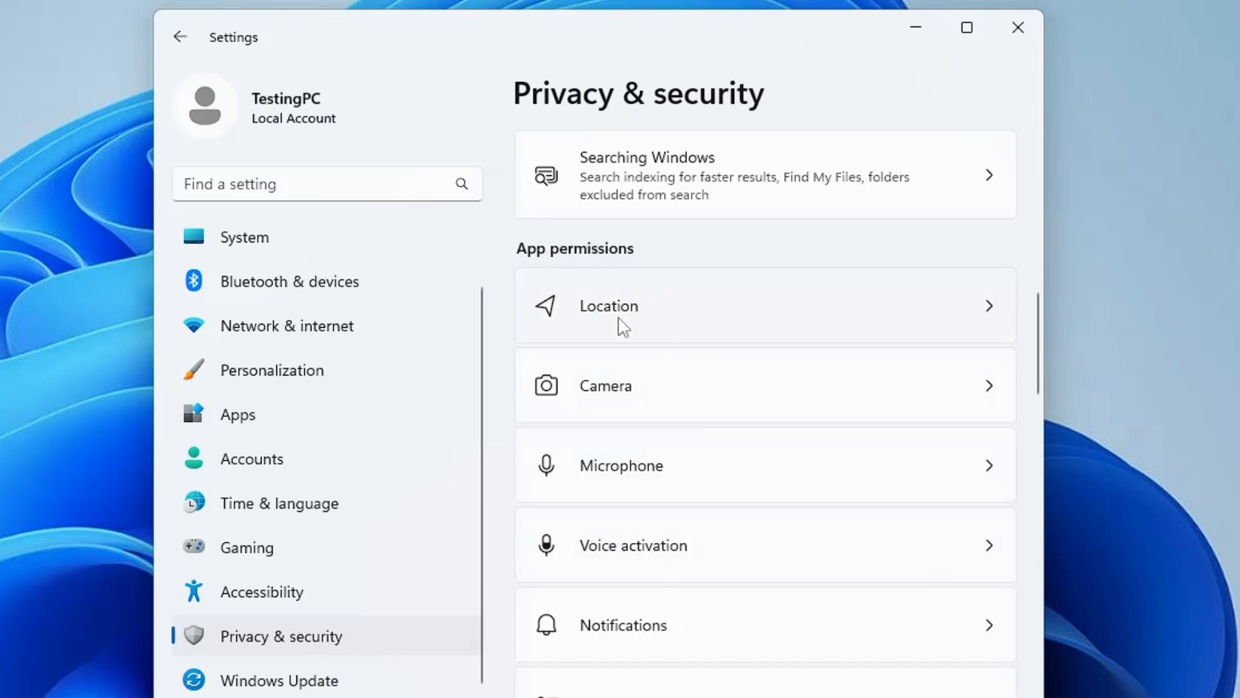
scroll(617, 349, down, 2)
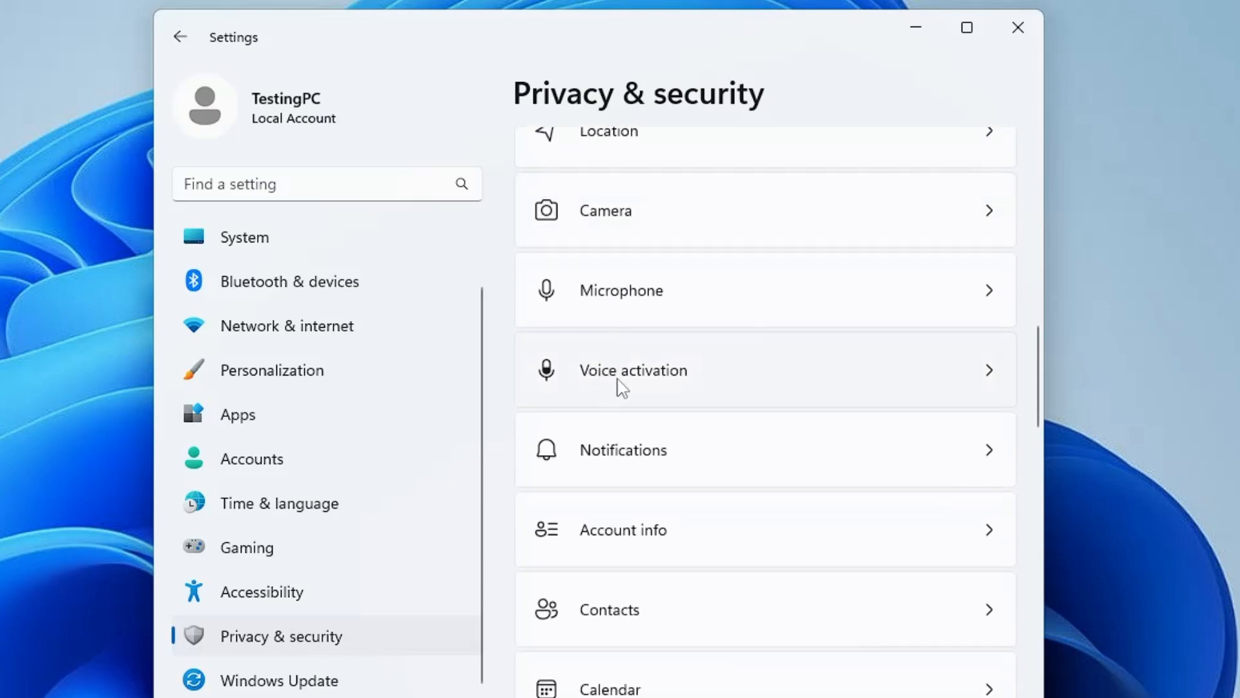
scroll(621, 387, down, 2)
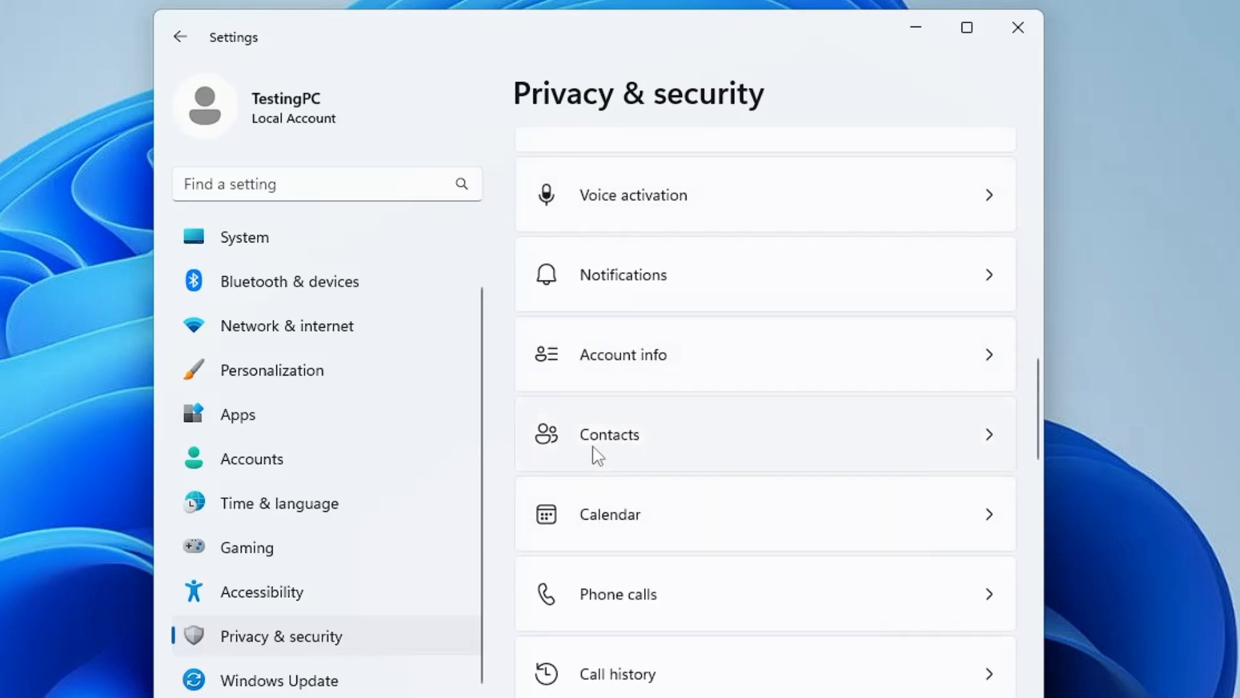
scroll(591, 460, down, 1)
scroll(595, 575, down, 4)
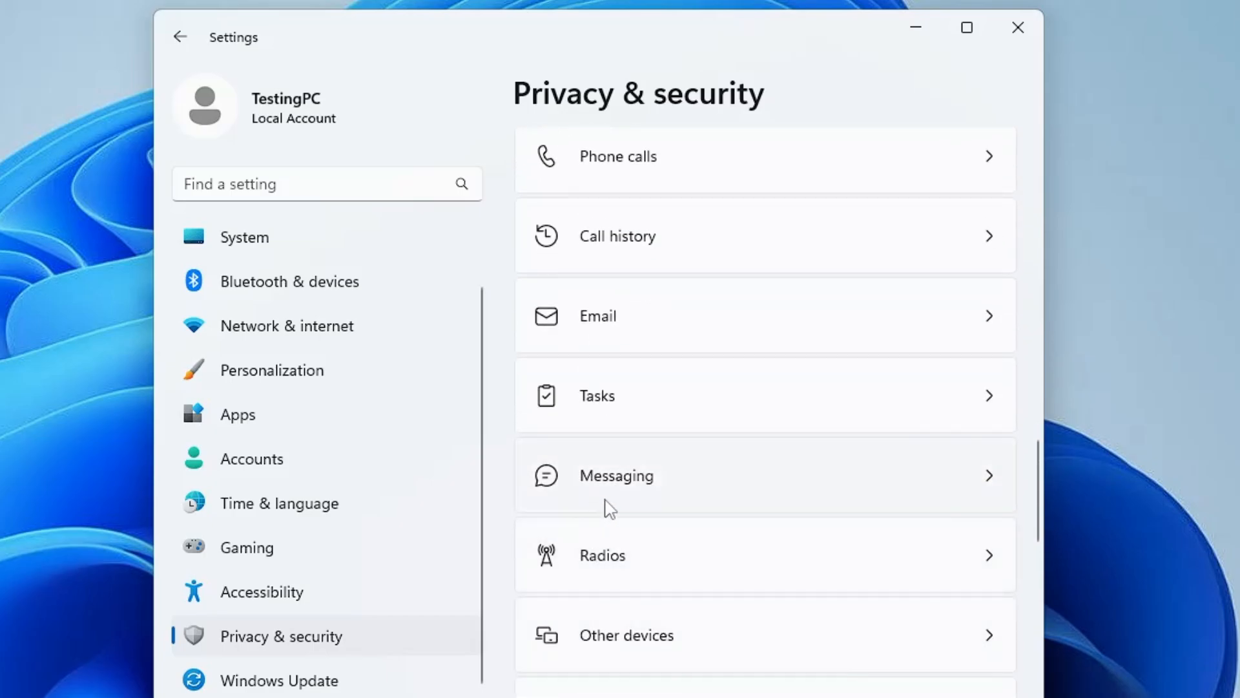
click(649, 568)
click(976, 179)
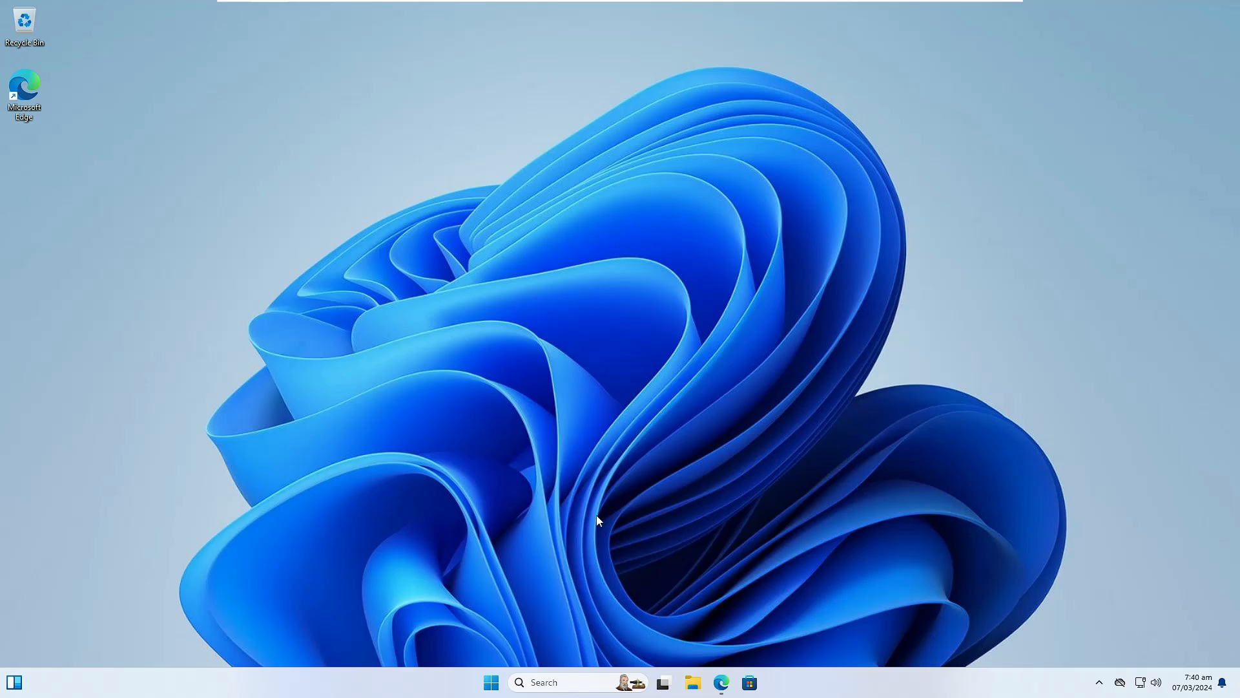
Search Windows for powercfg.cpl and open it to bring up Power Options
click(580, 682)
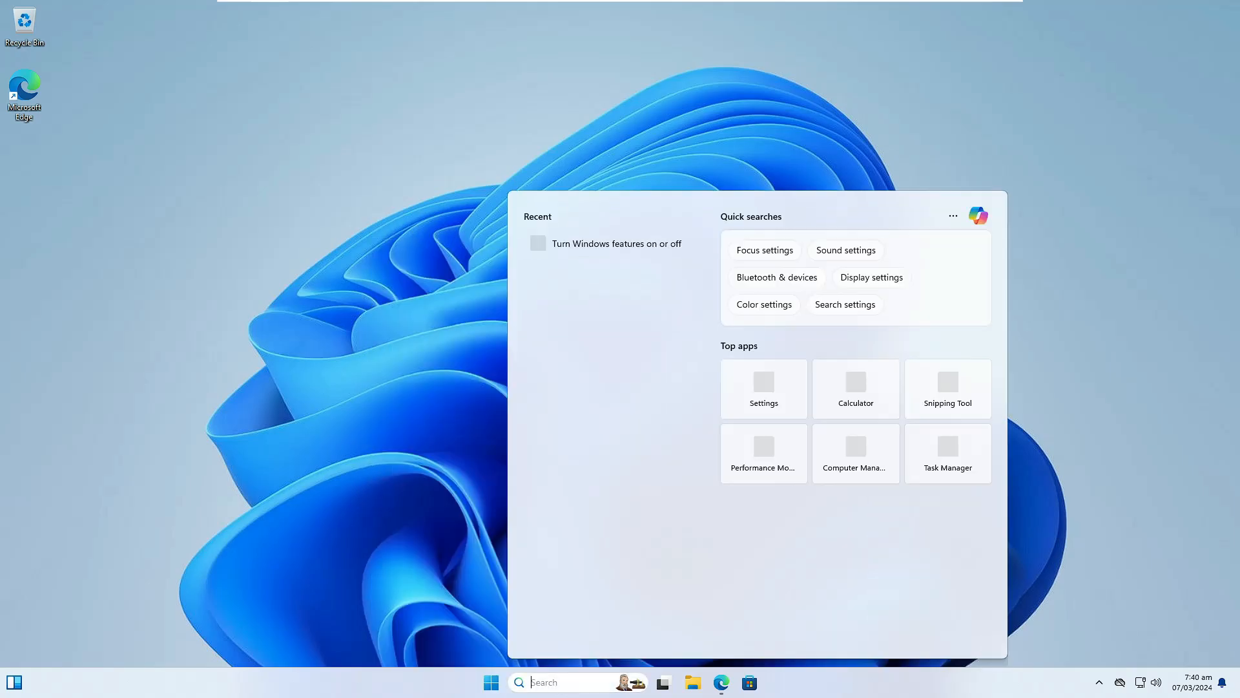
text(power)
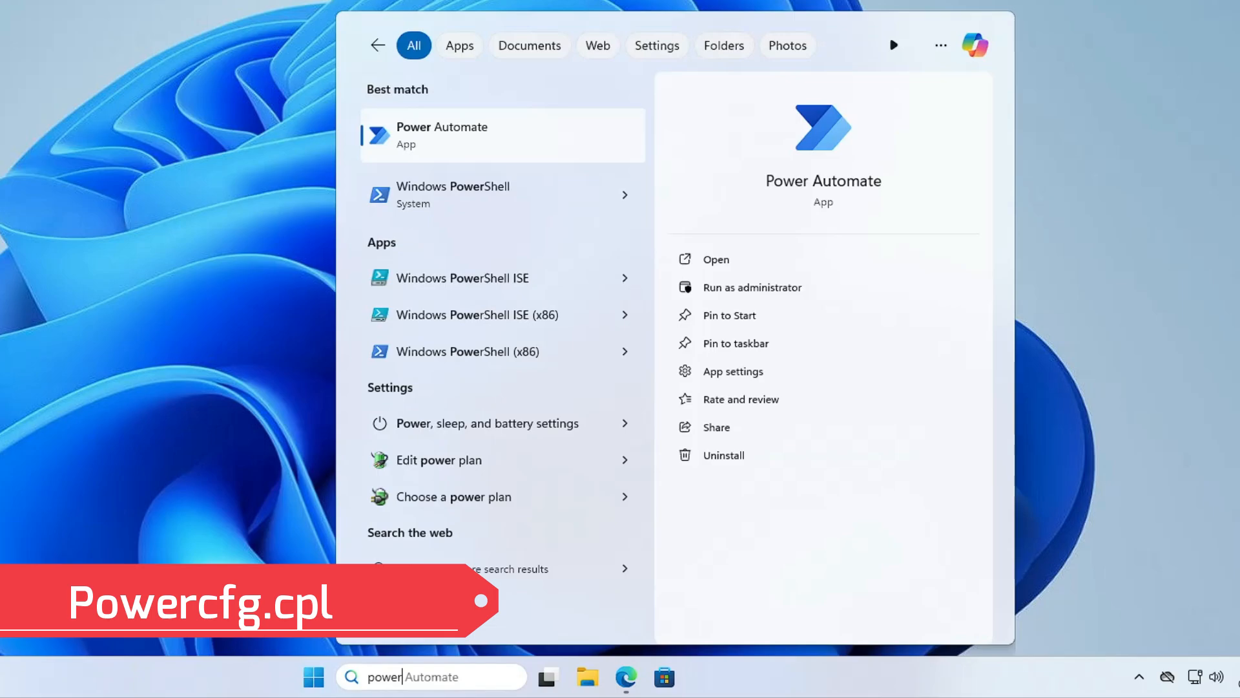
text(cfg.cpl)
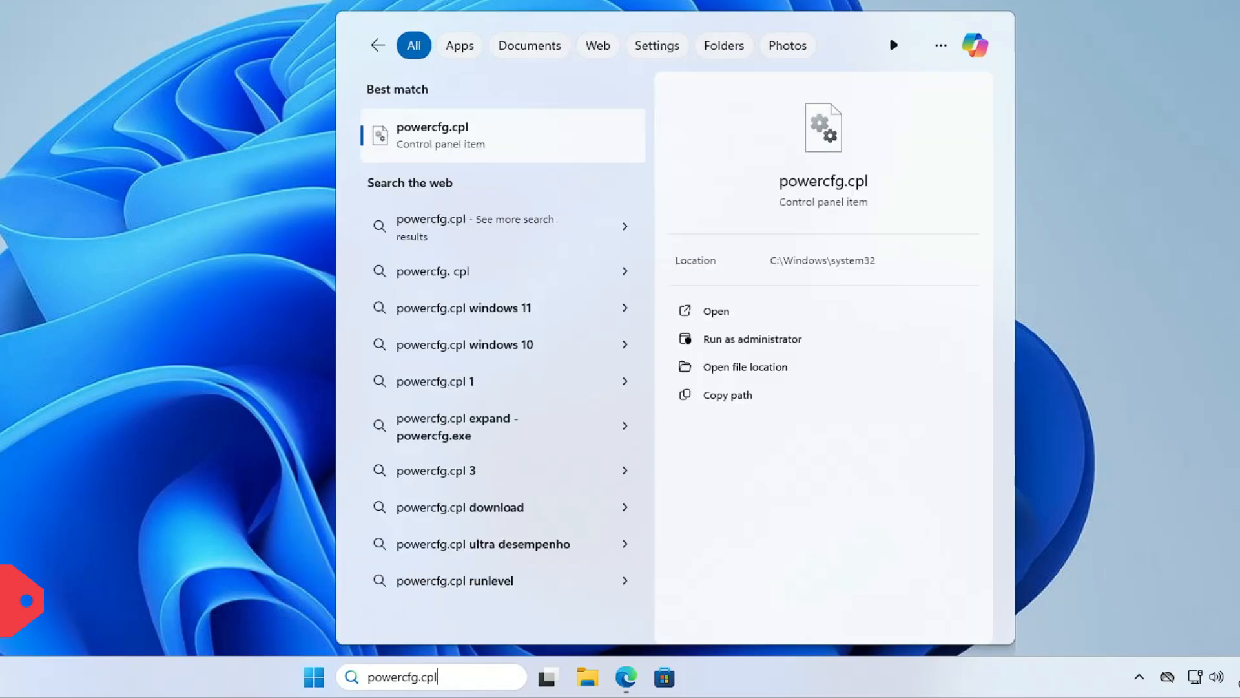
key(Return)
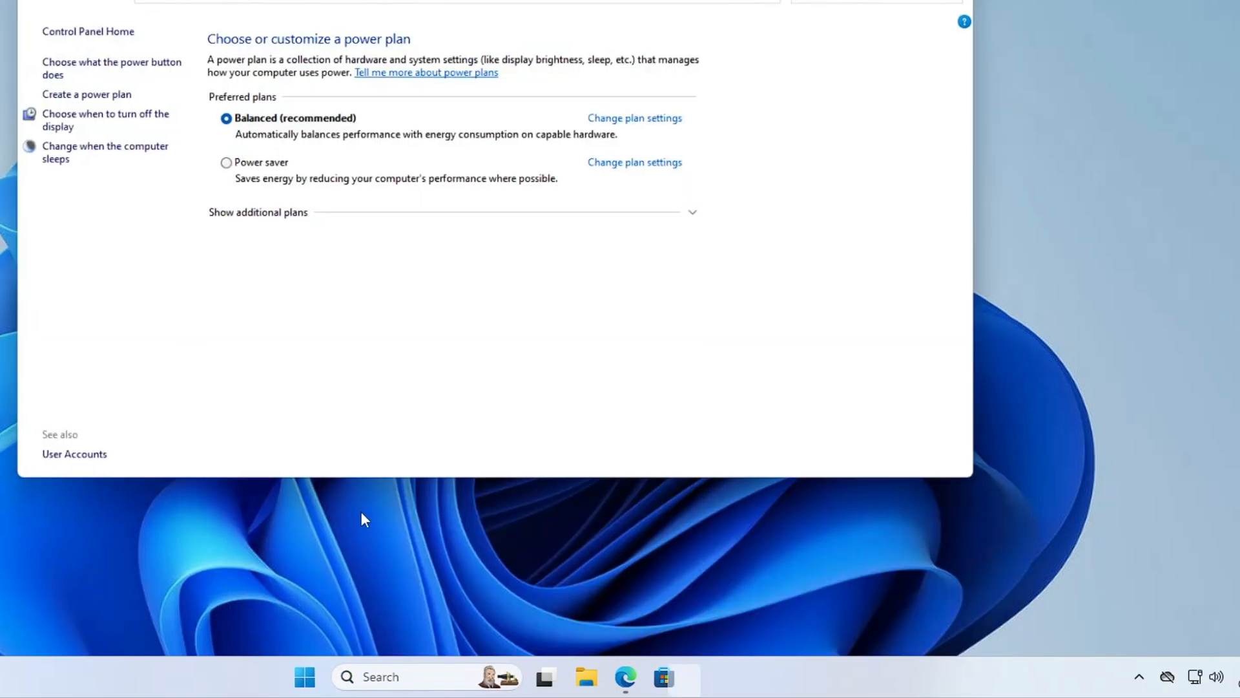
Show the additional power plans and select the High performance plan
drag(417, 0, 509, 4)
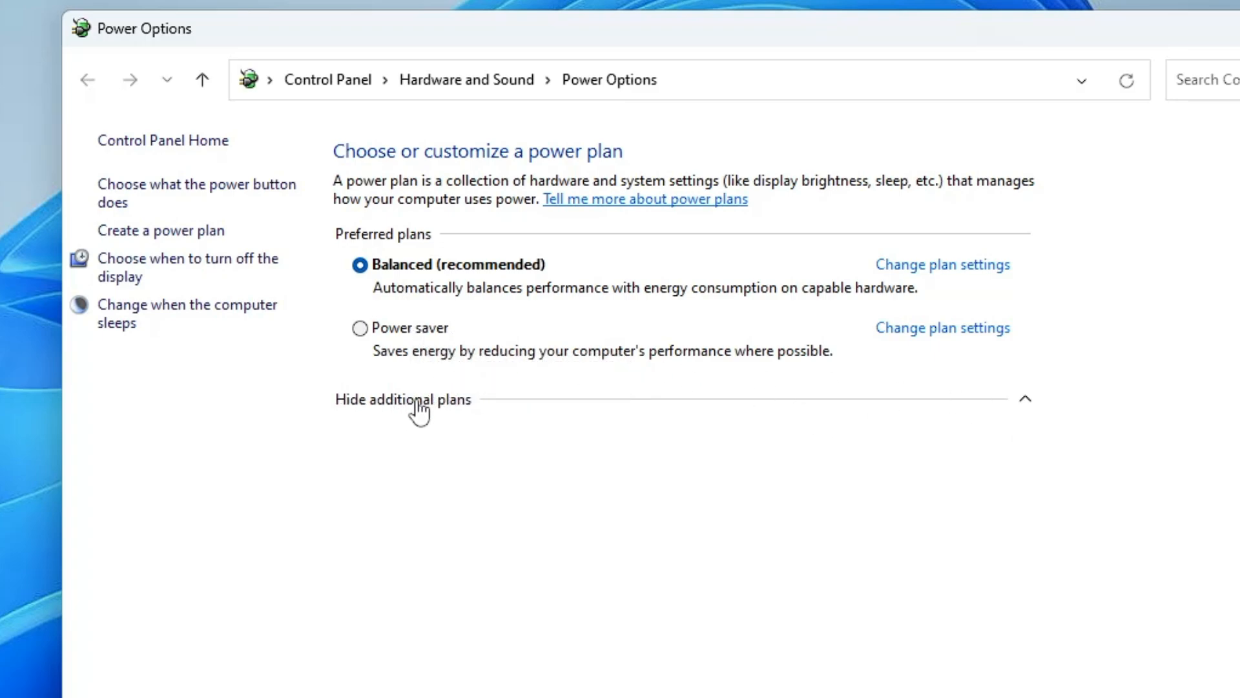
click(419, 411)
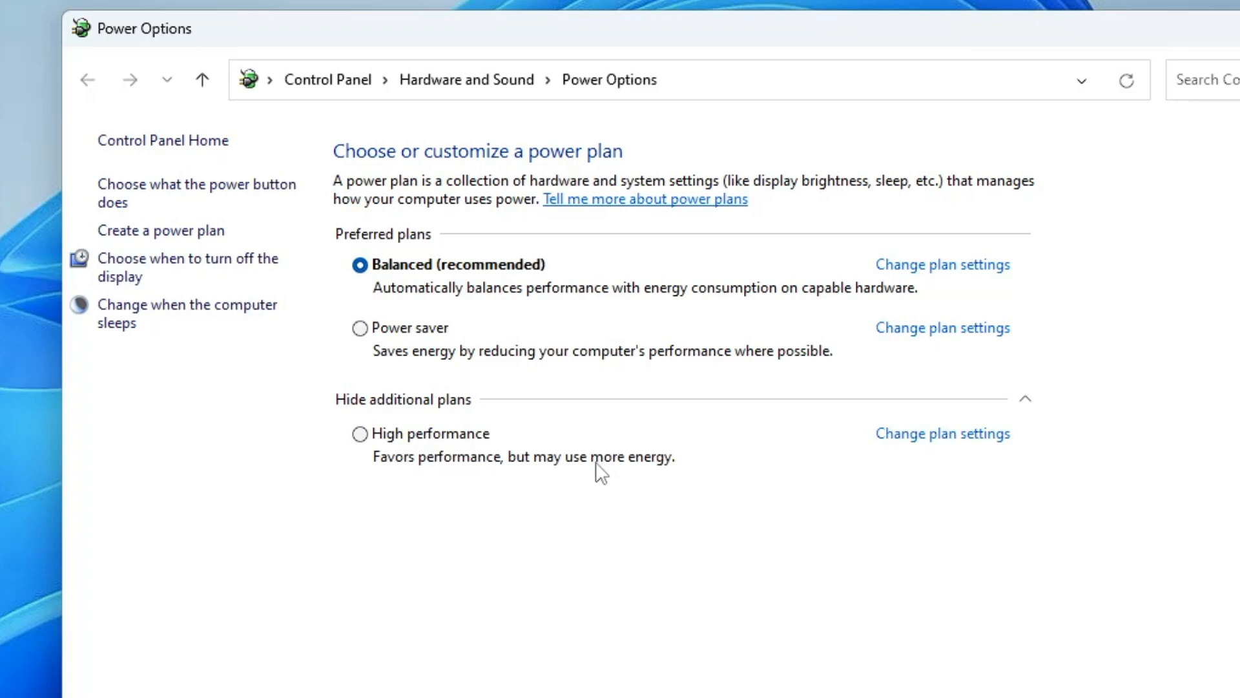
click(360, 433)
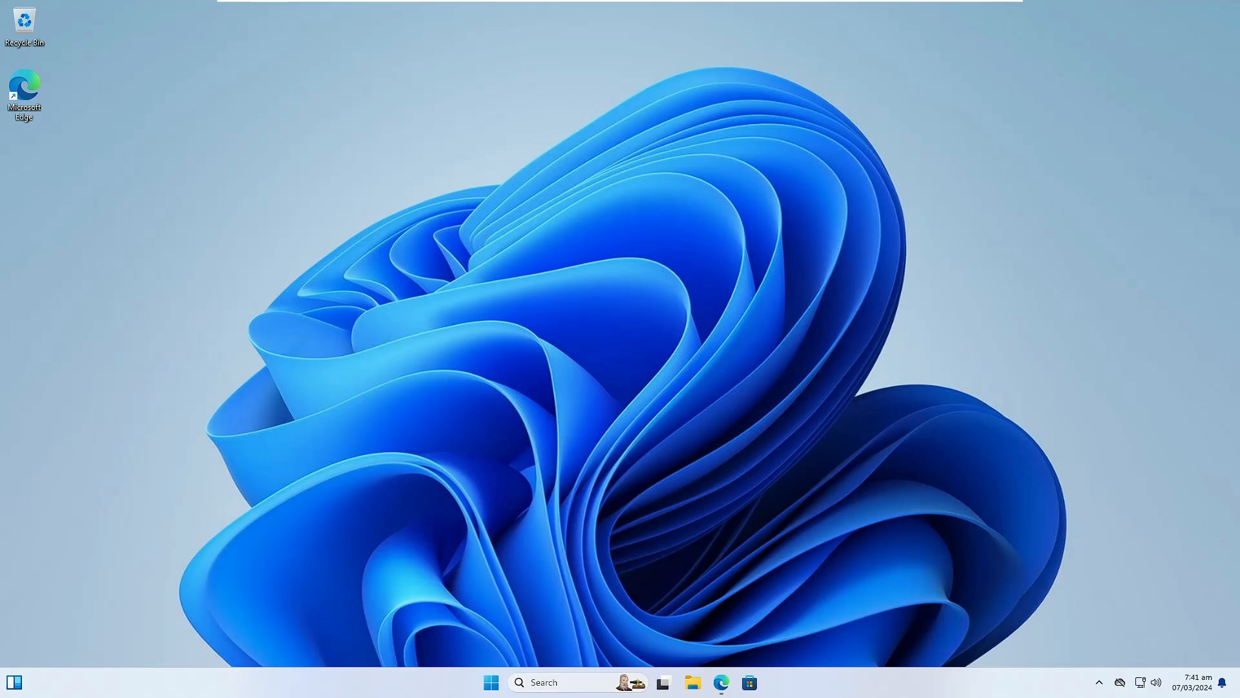
Search Windows for sysdm.cpl, open System Properties and show its Advanced settings
click(540, 682)
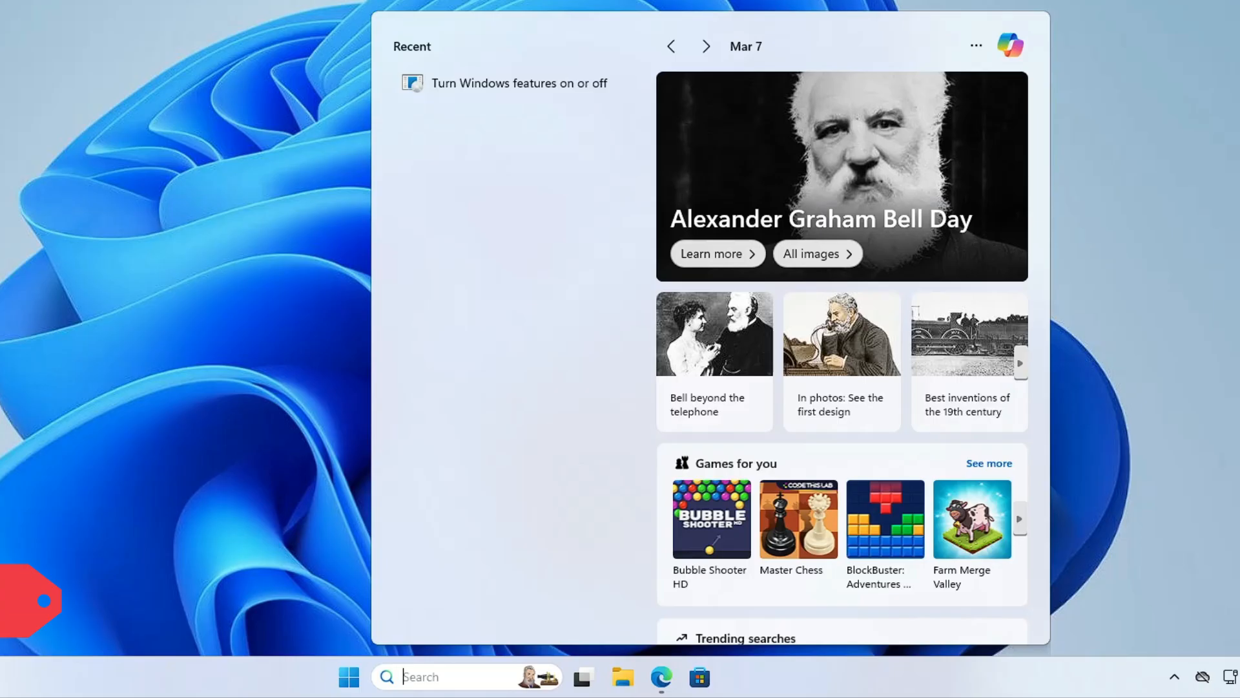
text(sys)
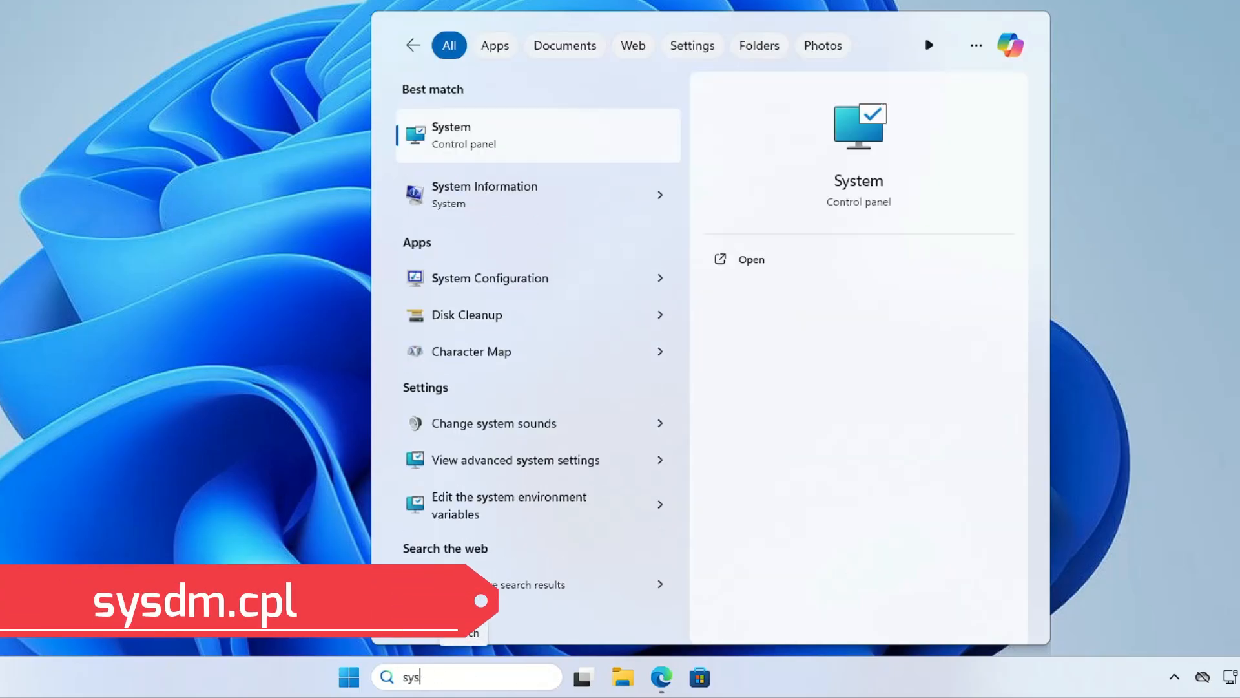
text(dm.cpl)
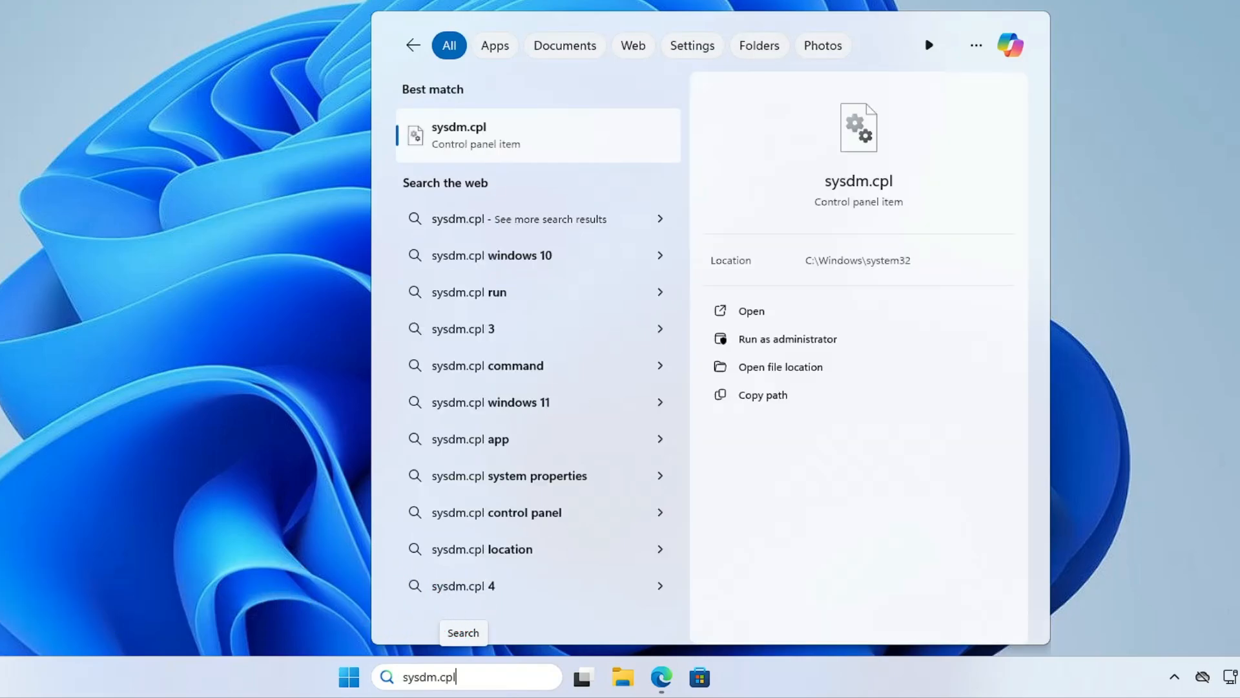
key(Return)
drag(21, 0, 543, 50)
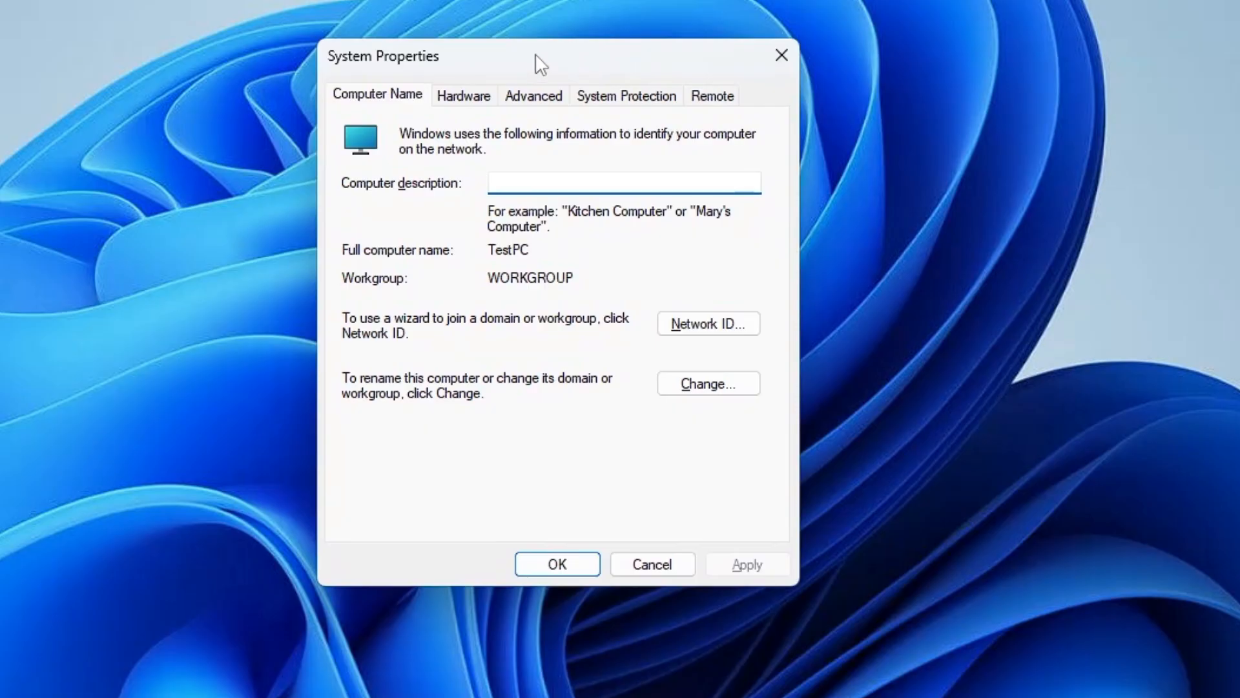
click(533, 103)
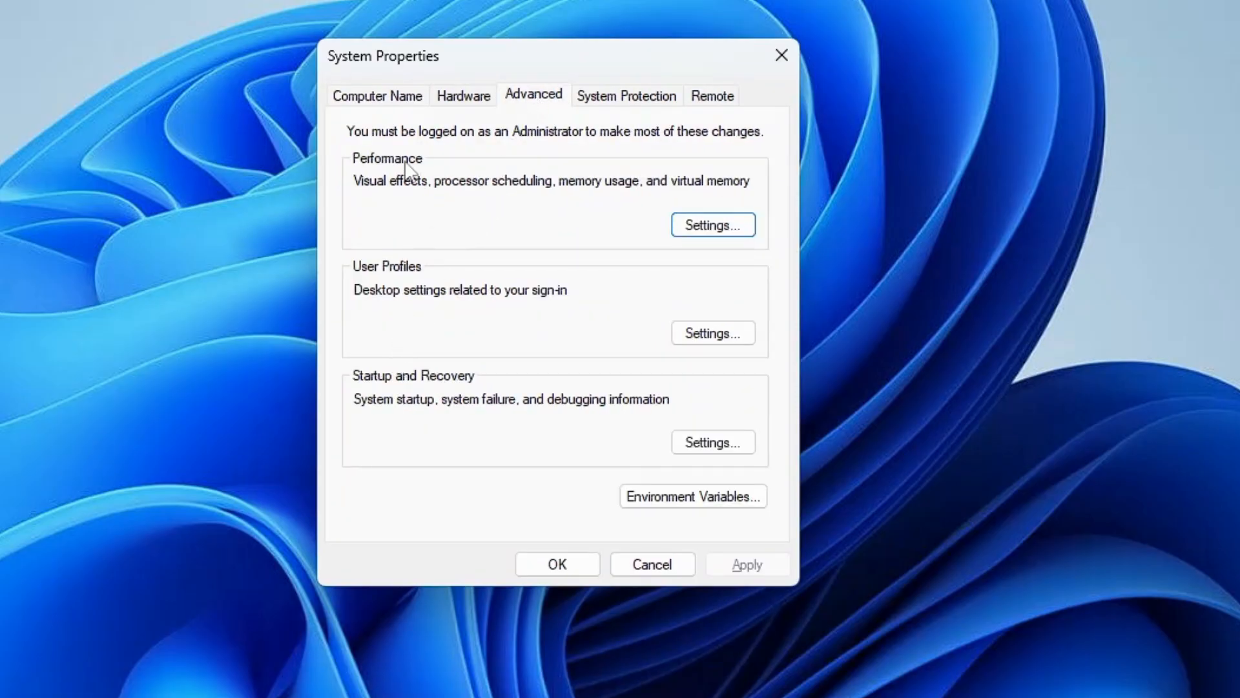
Adjust visual effects for best performance, keeping only thumbnails instead of icons and smooth edges of screen fonts, and apply the changes
click(701, 230)
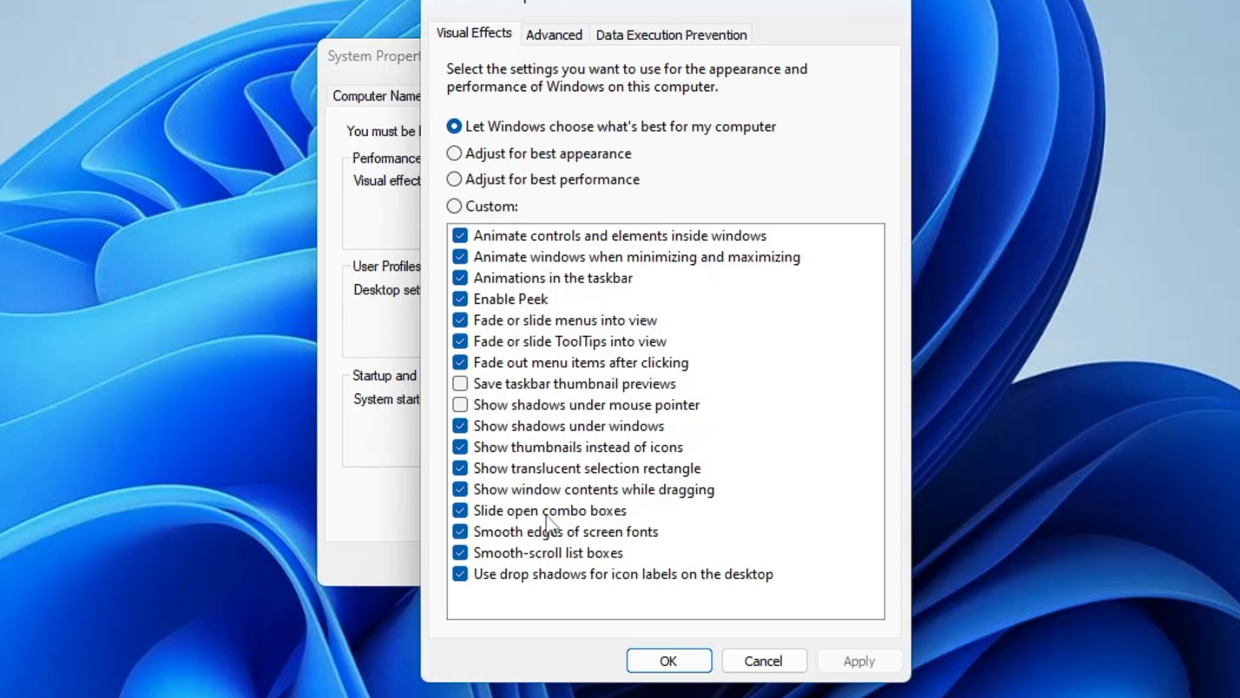
click(523, 180)
click(461, 450)
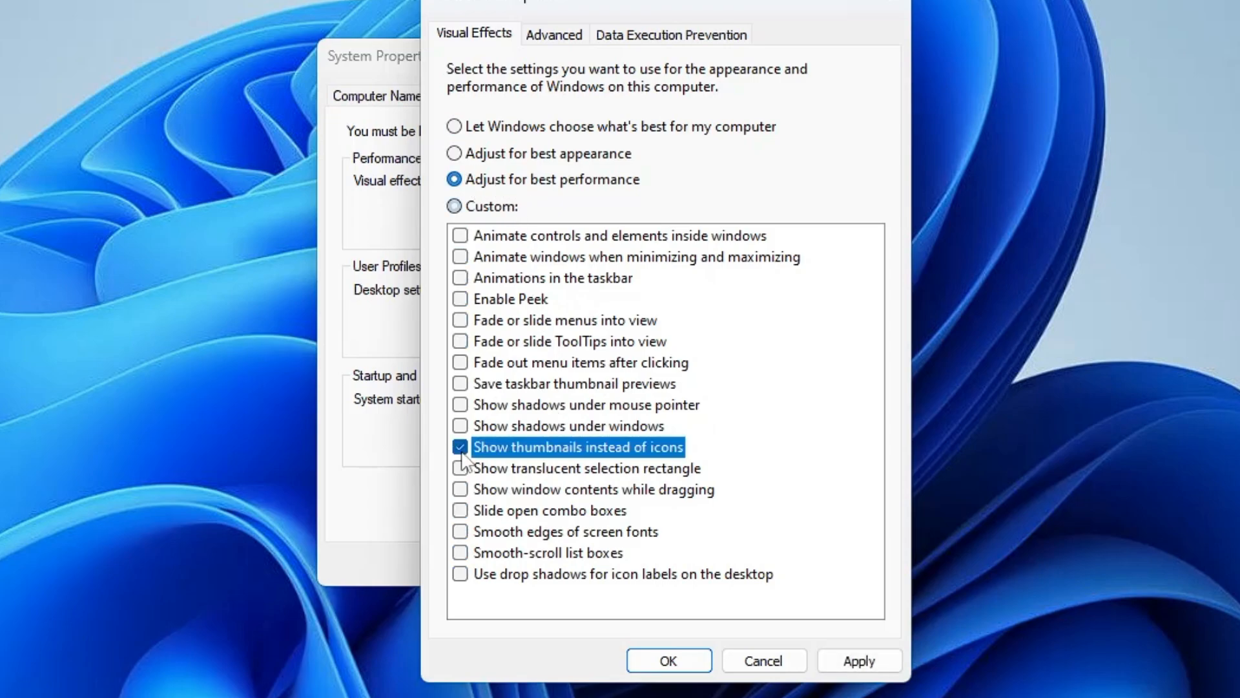
click(461, 533)
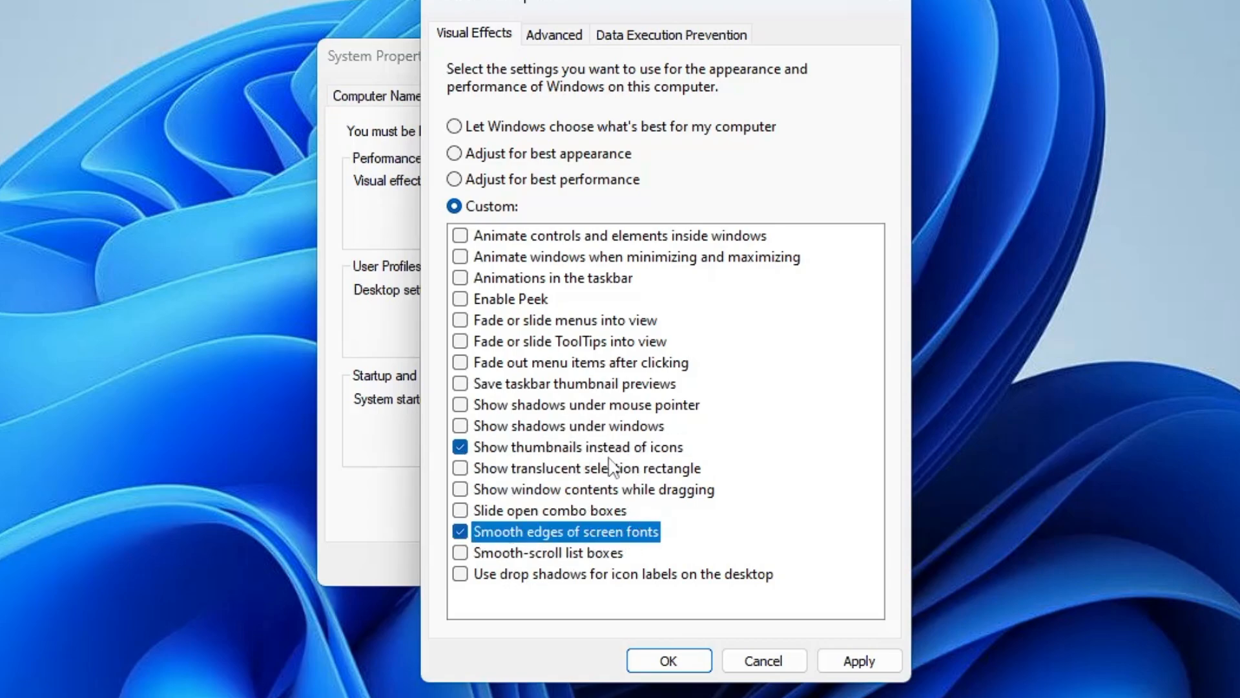
click(860, 660)
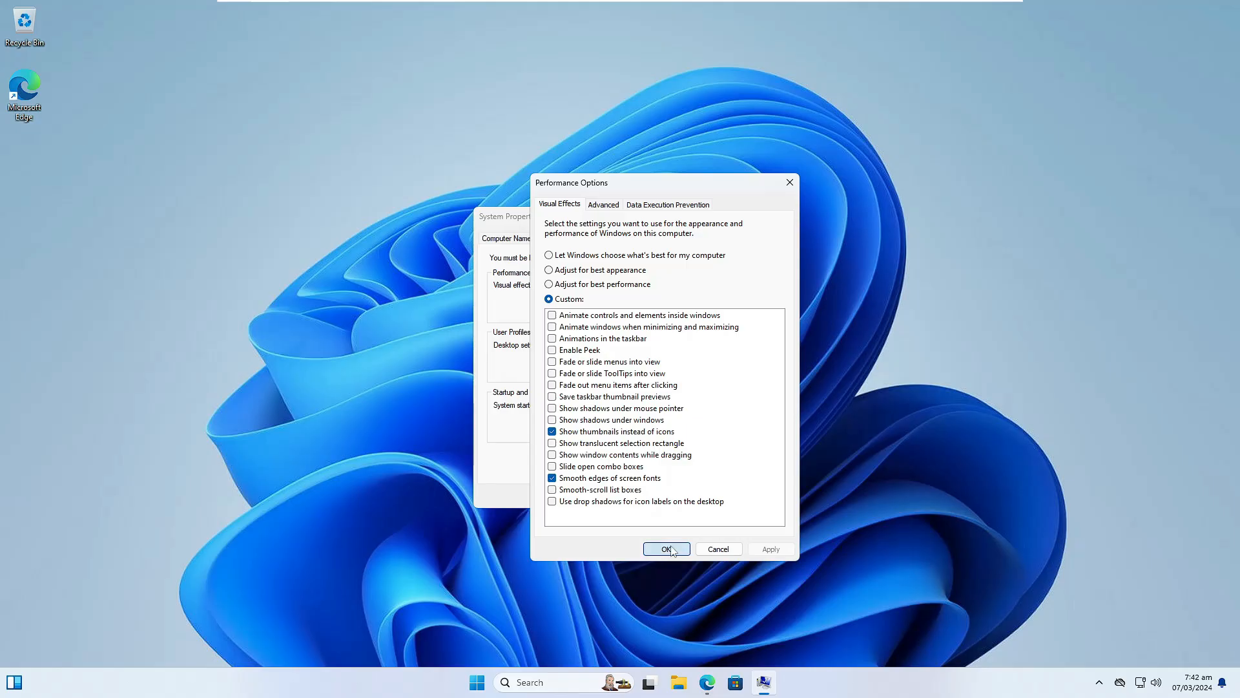
click(672, 665)
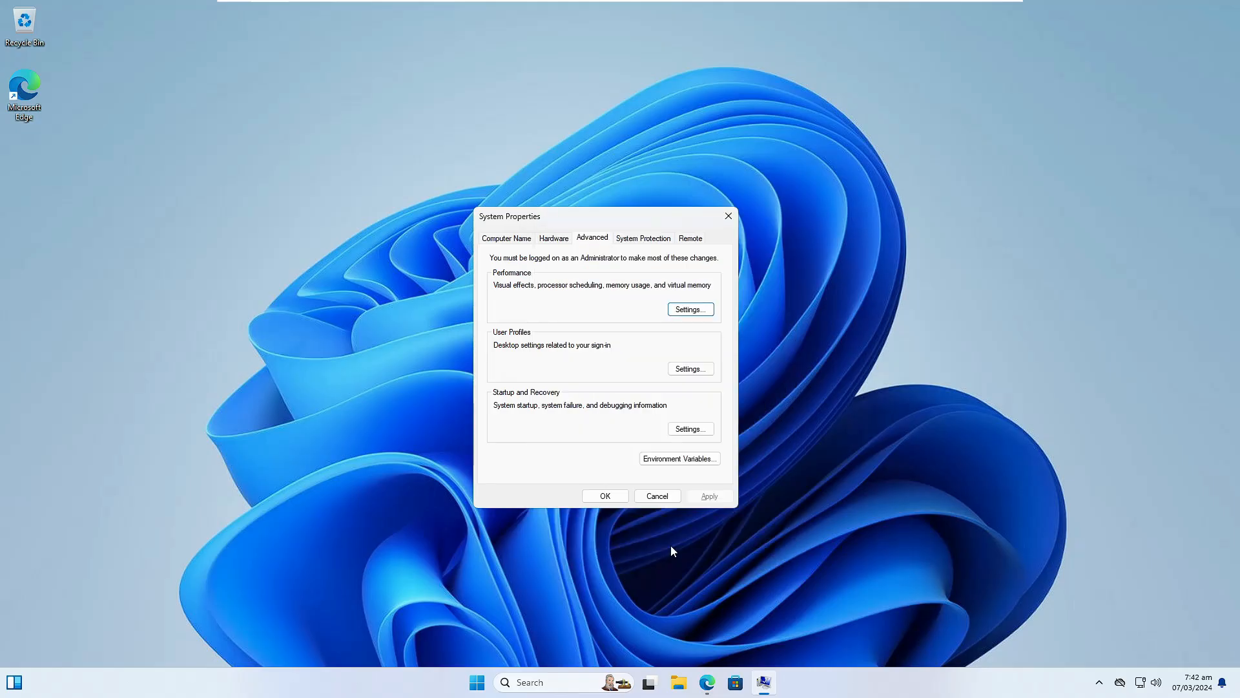
click(608, 496)
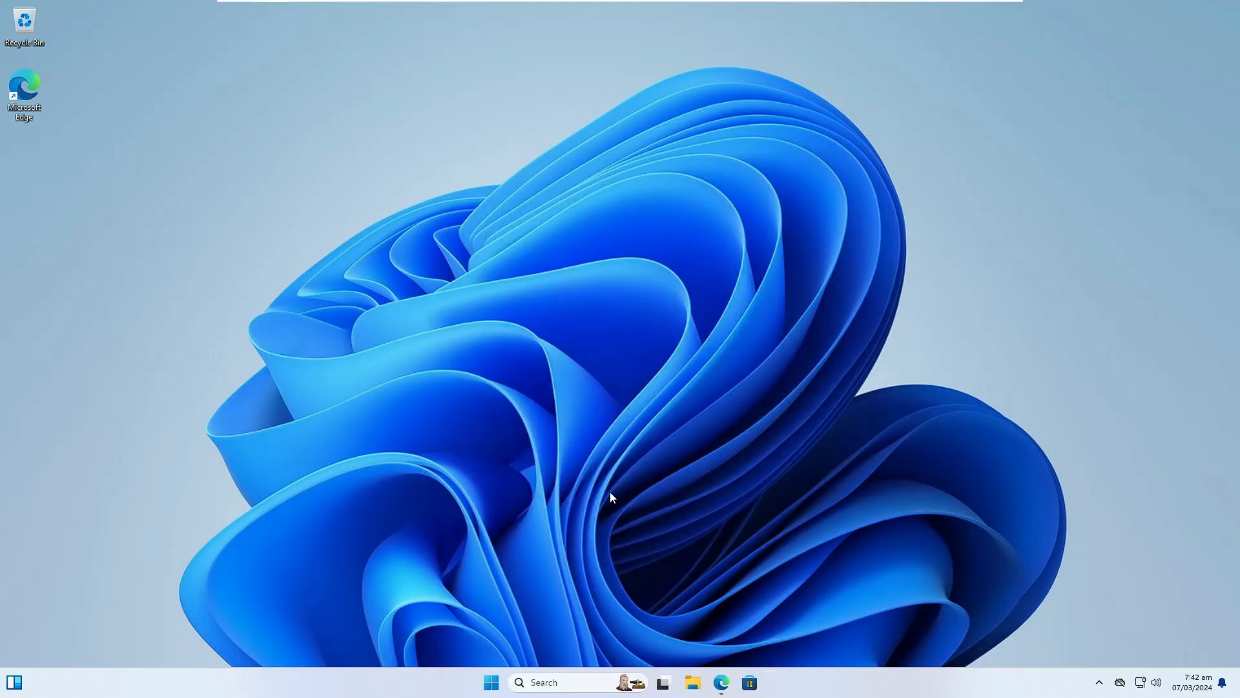